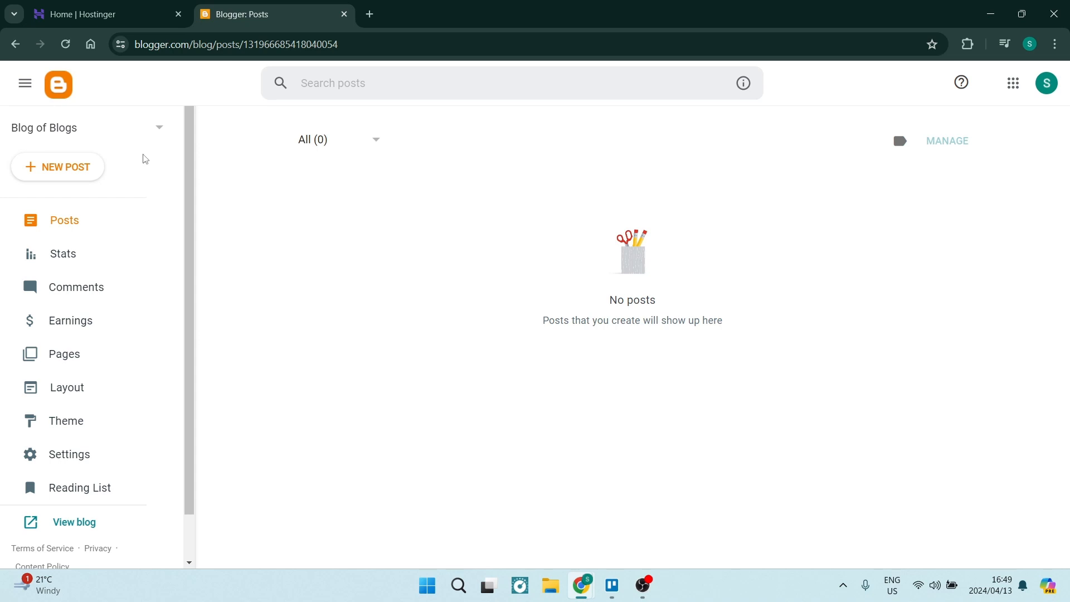
- Switch to Hostinger and copy the domain name howtoharbor.online from the list of owned domains
left_click(110, 15)
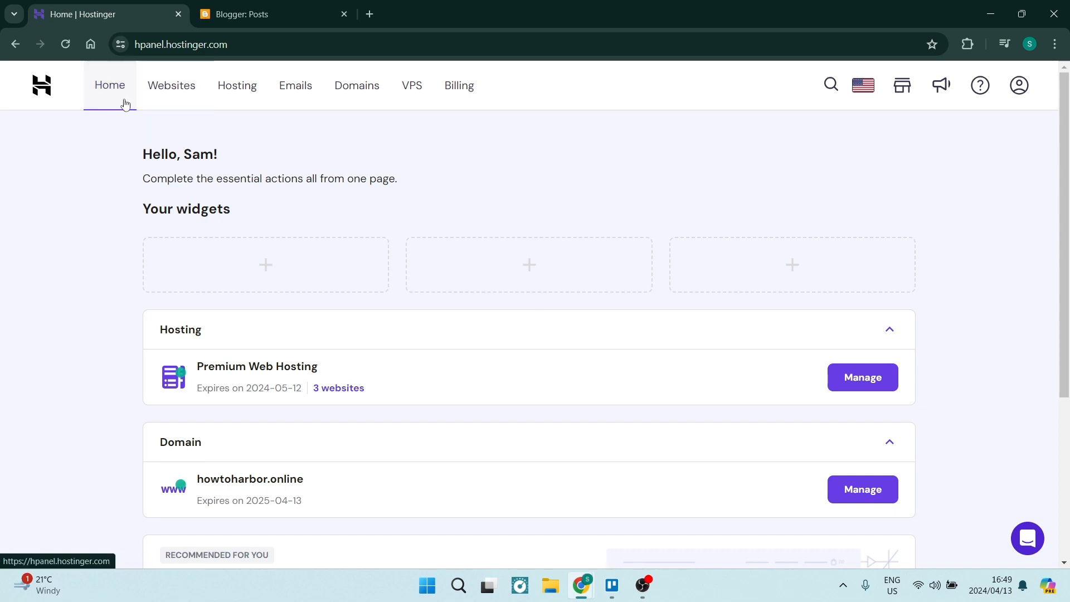
left_click(357, 91)
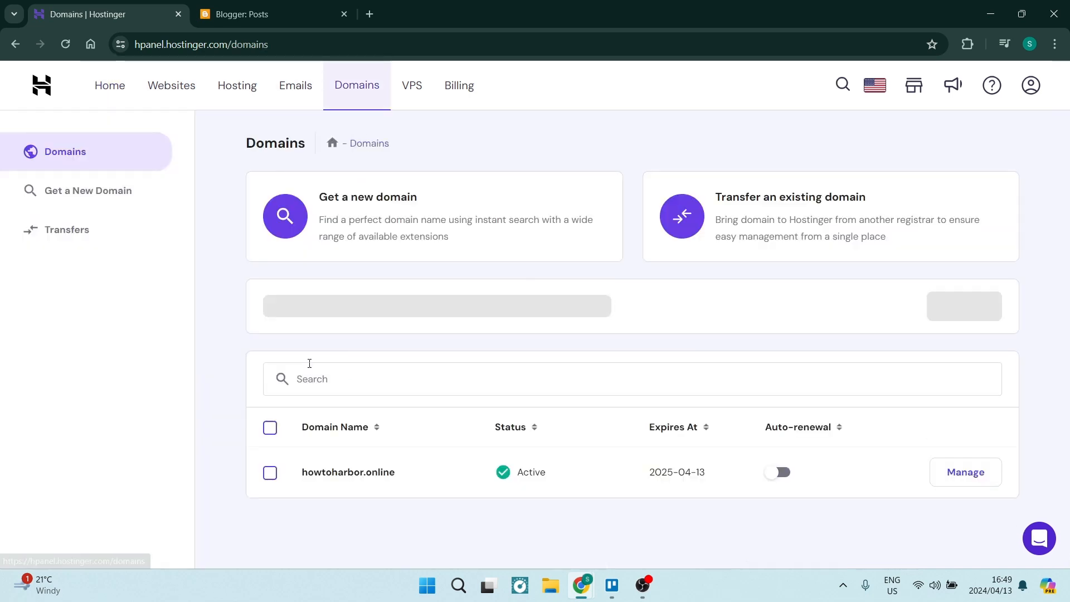
left_click_drag(396, 468, 304, 479)
key("ctrl+c")
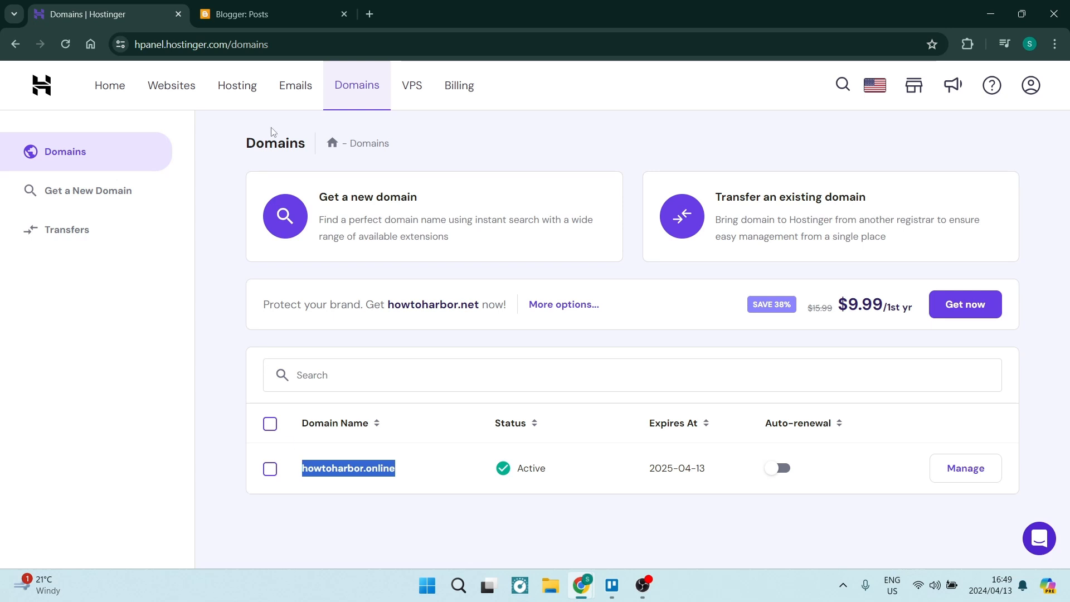
- Switch to Blogger and open the blog's settings at the Publishing section
left_click(278, 14)
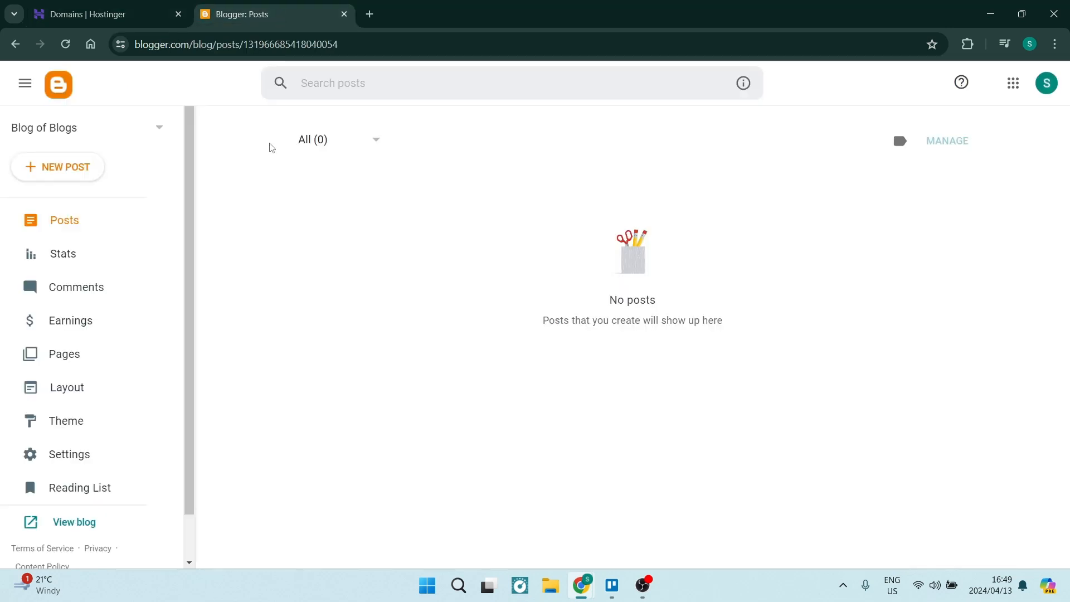
scroll(71, 379, "down", 1)
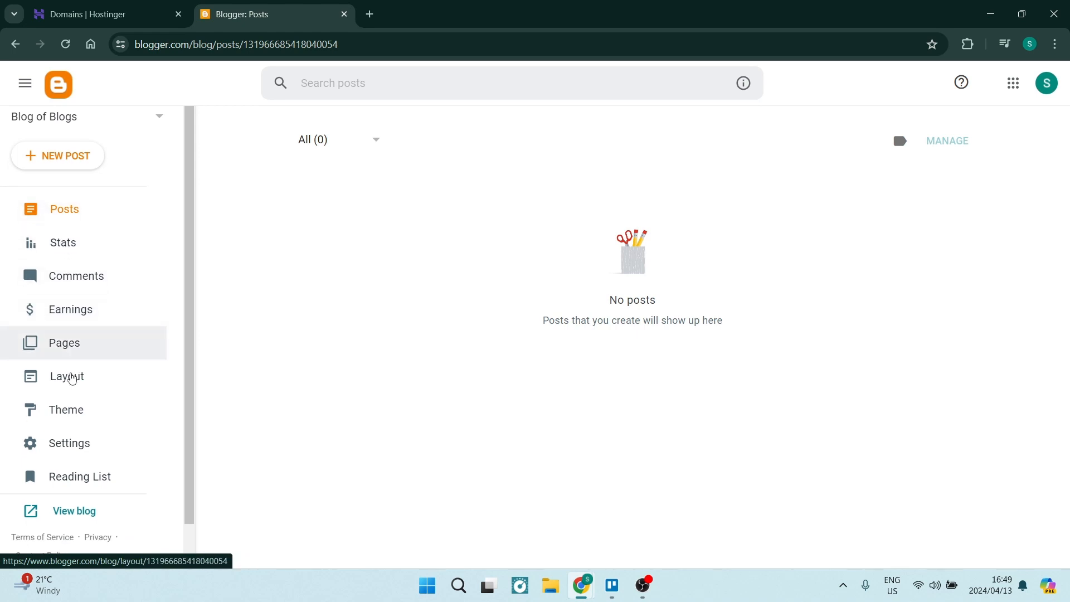
scroll(70, 390, "down", 1)
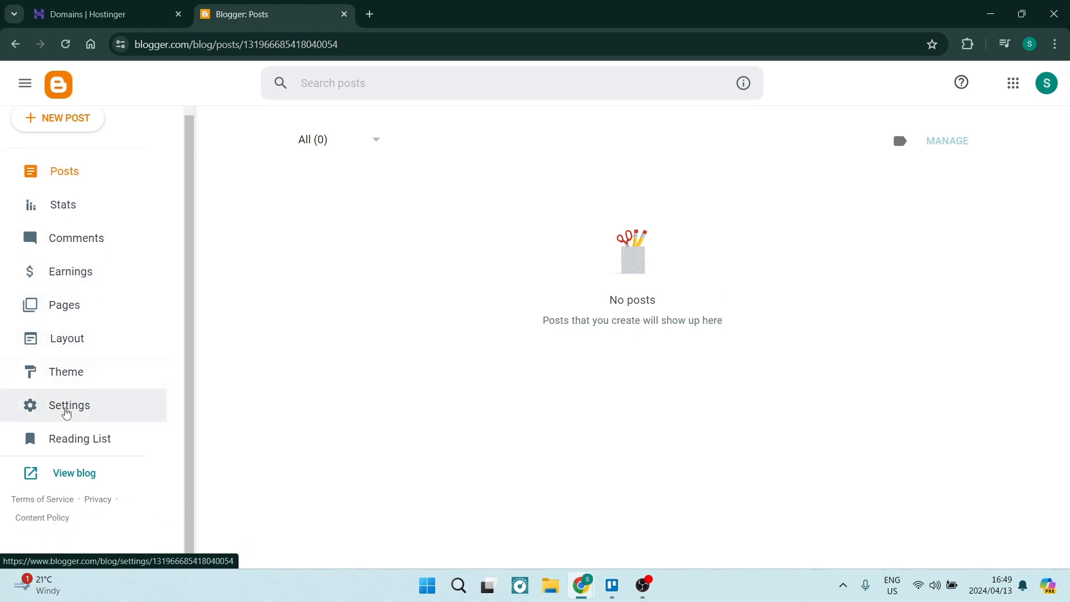
left_click(67, 413)
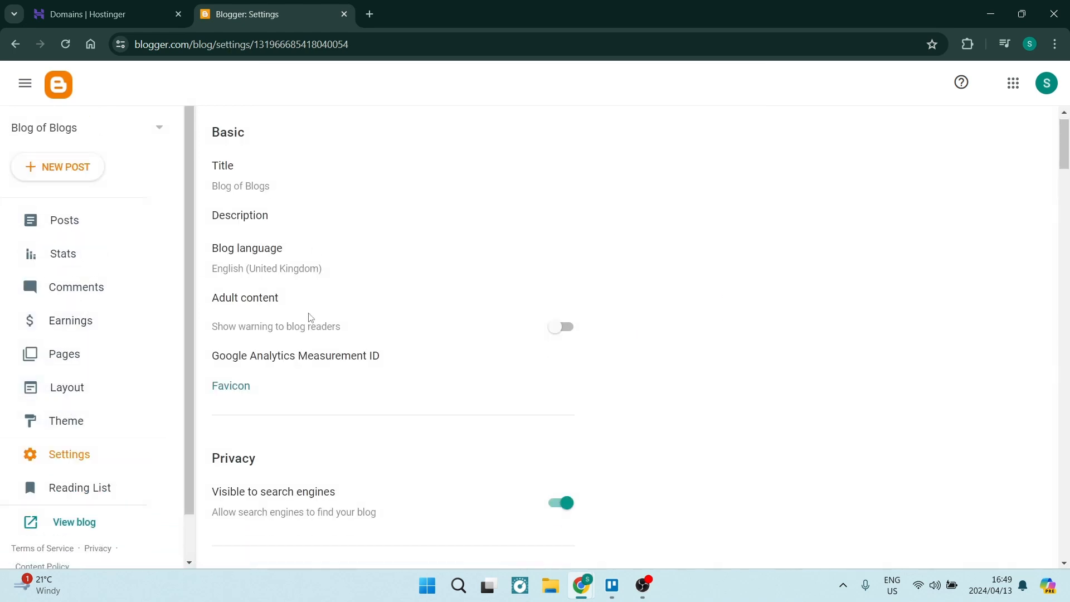
scroll(310, 317, "down", 6)
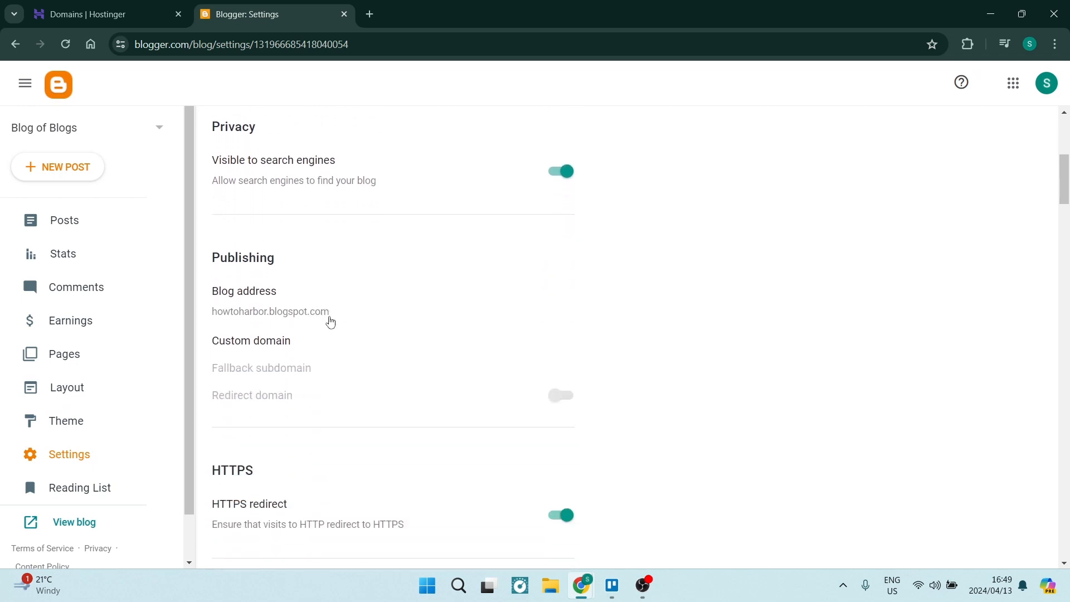
scroll(332, 326, "down", 1)
left_click_drag(212, 195, 285, 204)
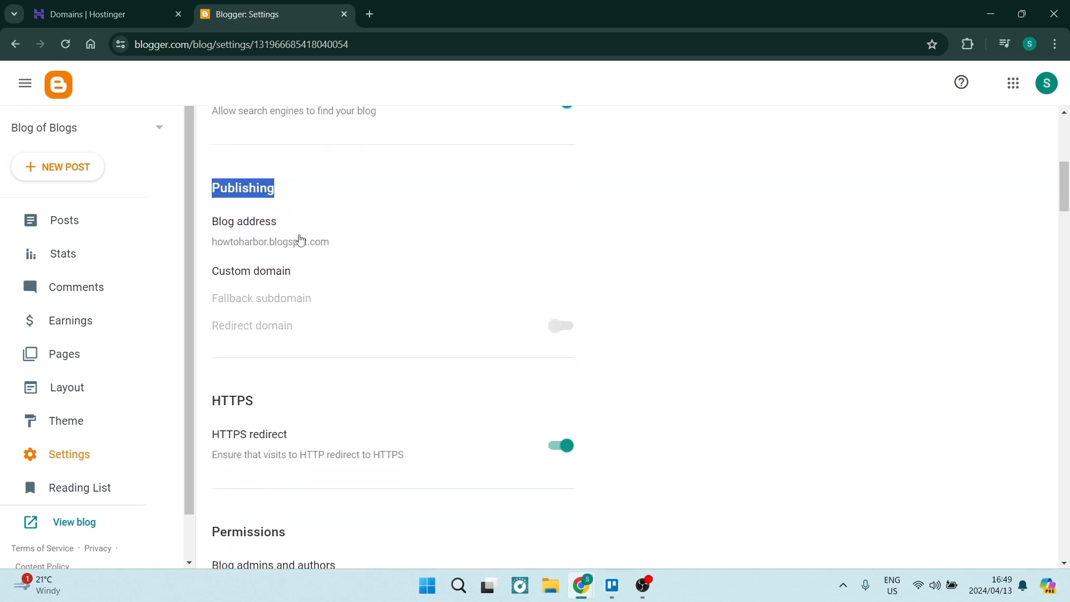
left_click(243, 273)
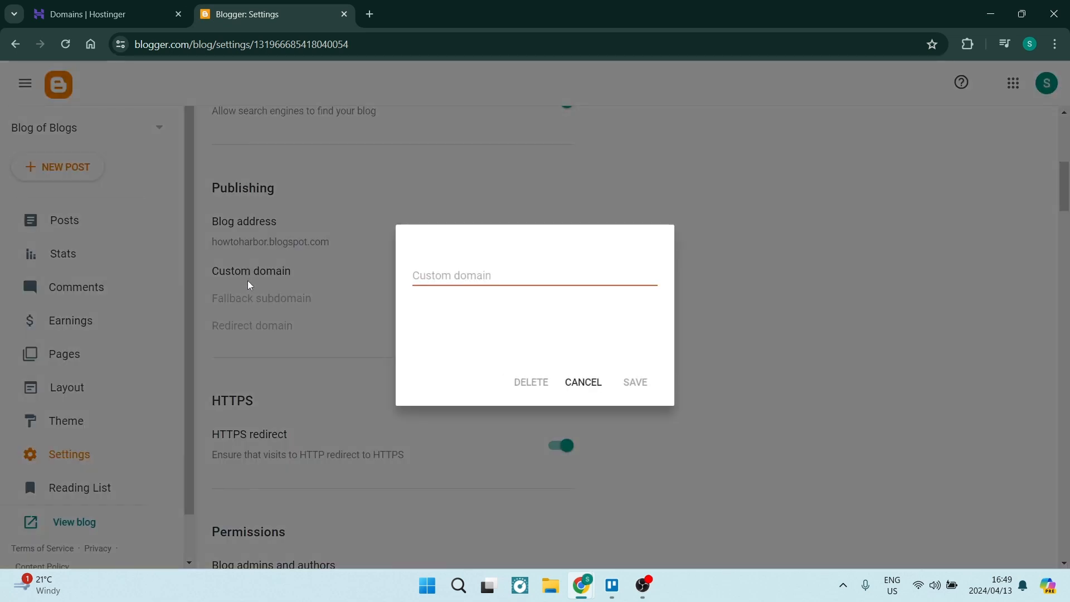
left_click(474, 275)
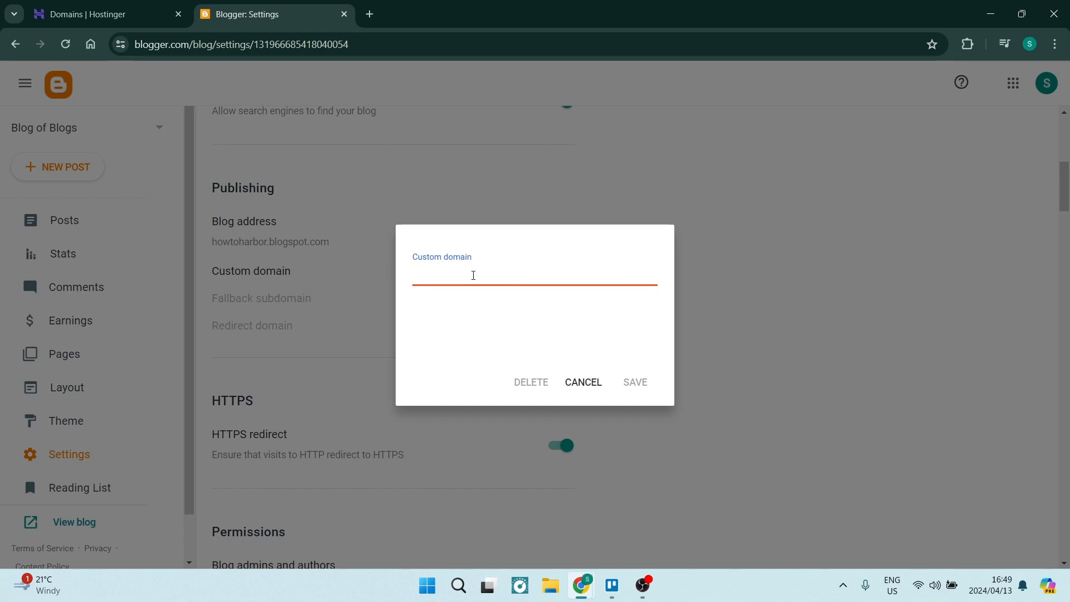
key("ctrl+v")
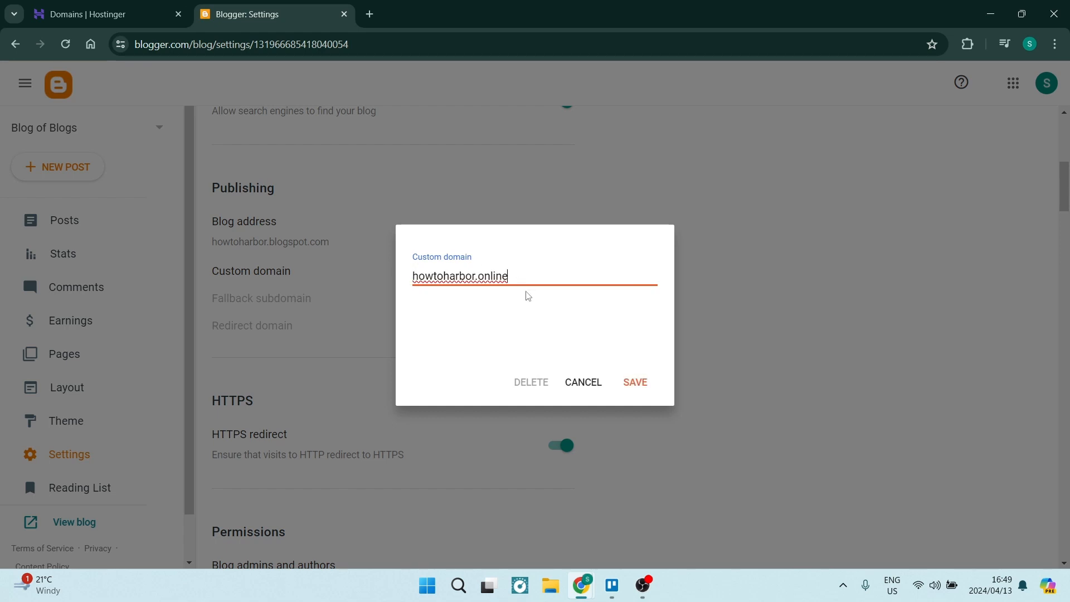
key("Left")
type("www.")
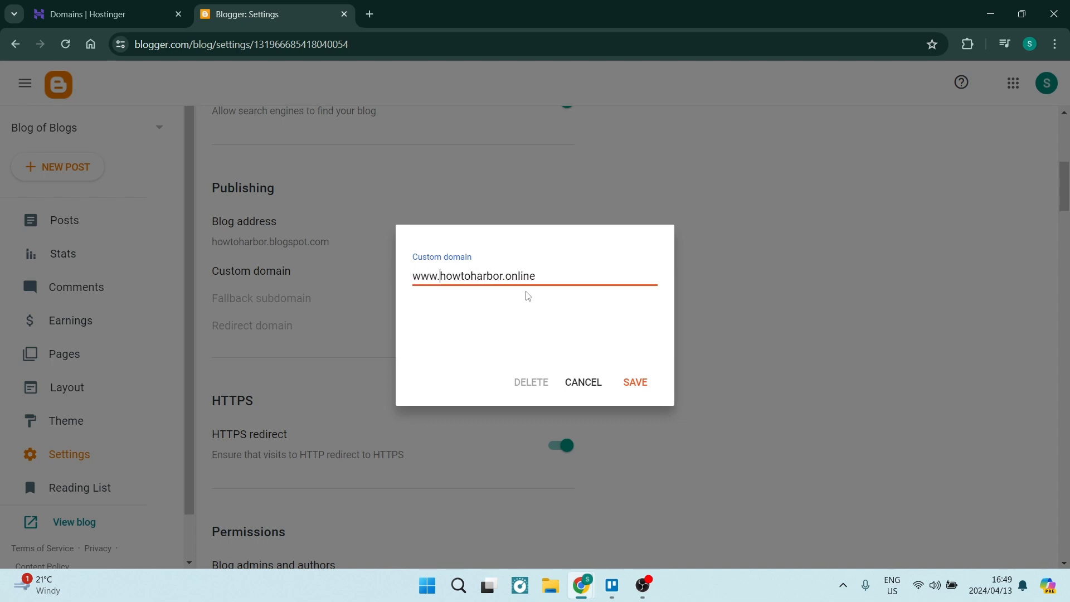
left_click(635, 385)
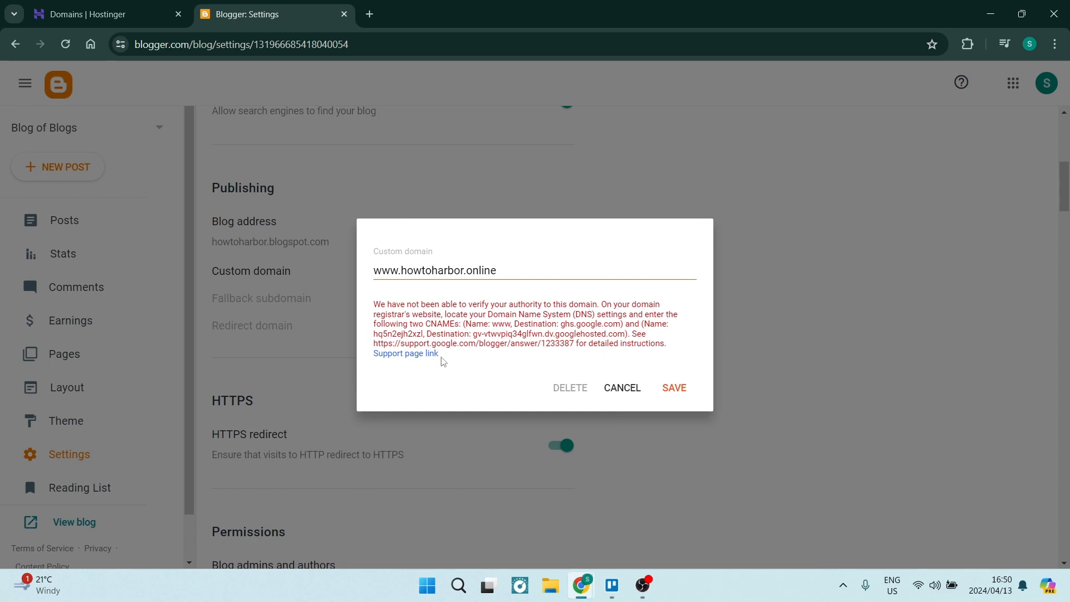
- Switch to Hostinger and open the DNS / Nameservers page for the domain howtoharbor.online
left_click(83, 16)
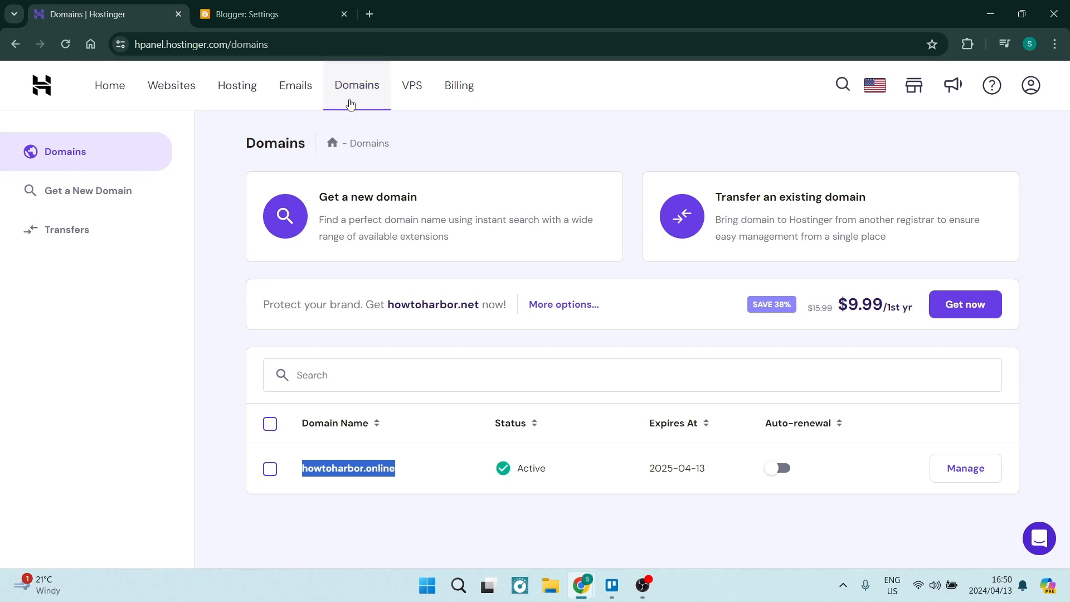
left_click(417, 435)
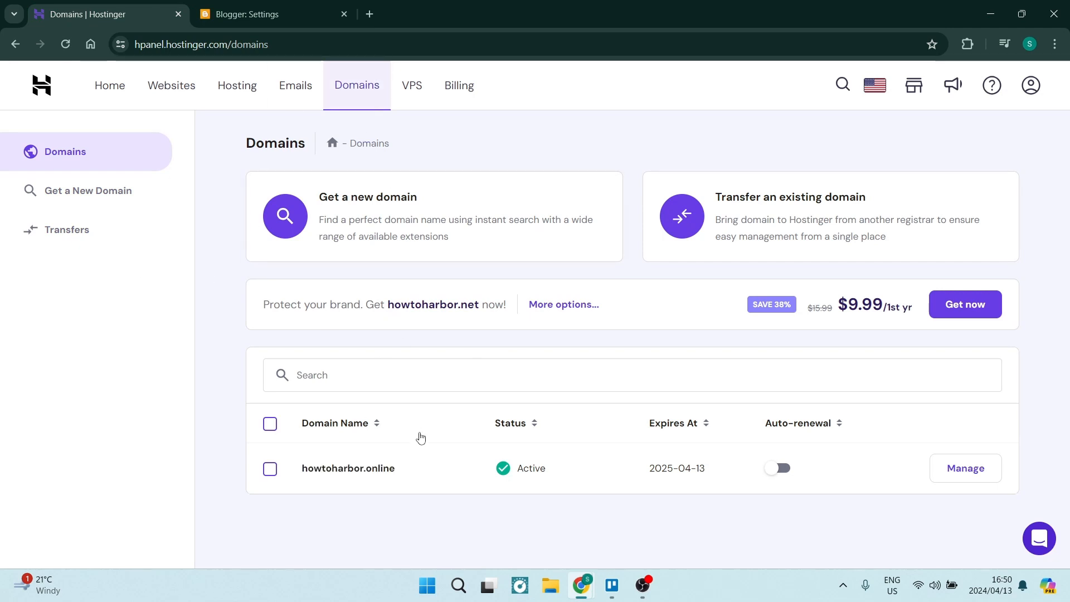
left_click(351, 473)
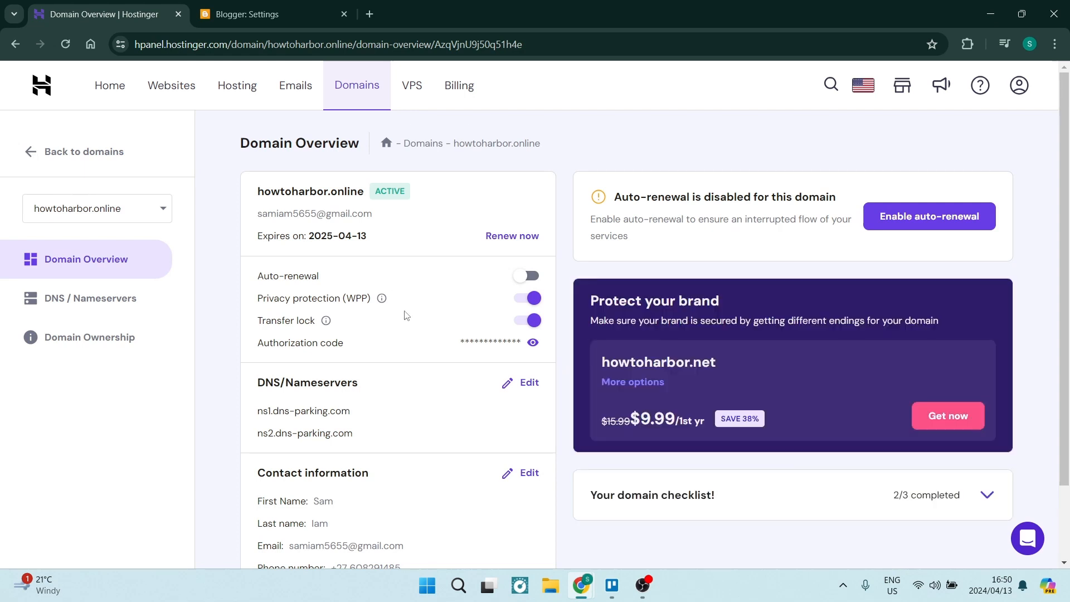
left_click(92, 302)
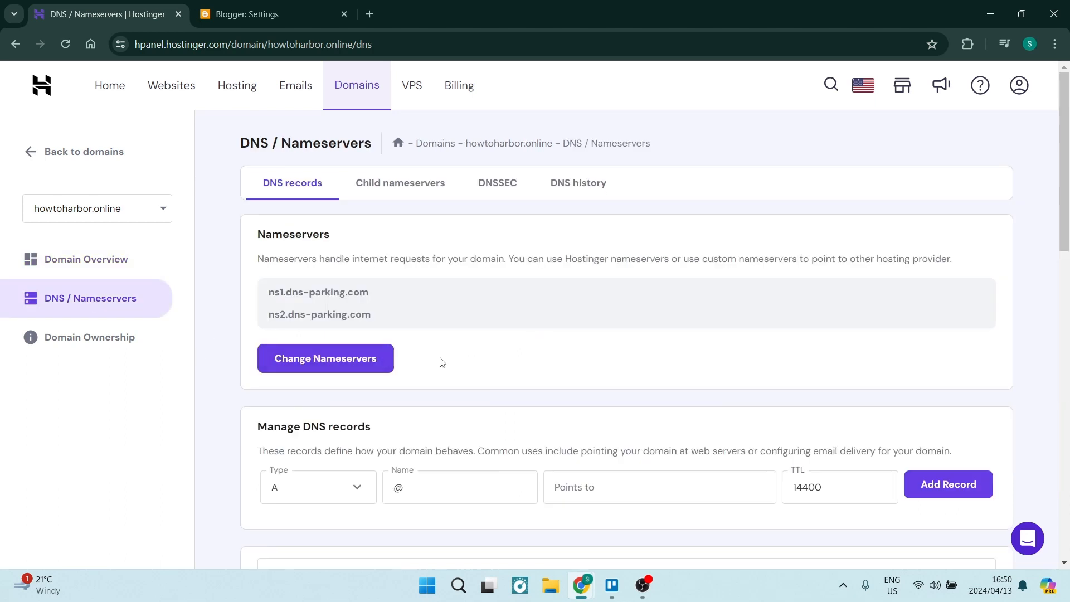
- Look through the domain's existing DNS records and the Manage DNS records form for CNAME entries
scroll(539, 383, "down", 4)
scroll(536, 383, "down", 3)
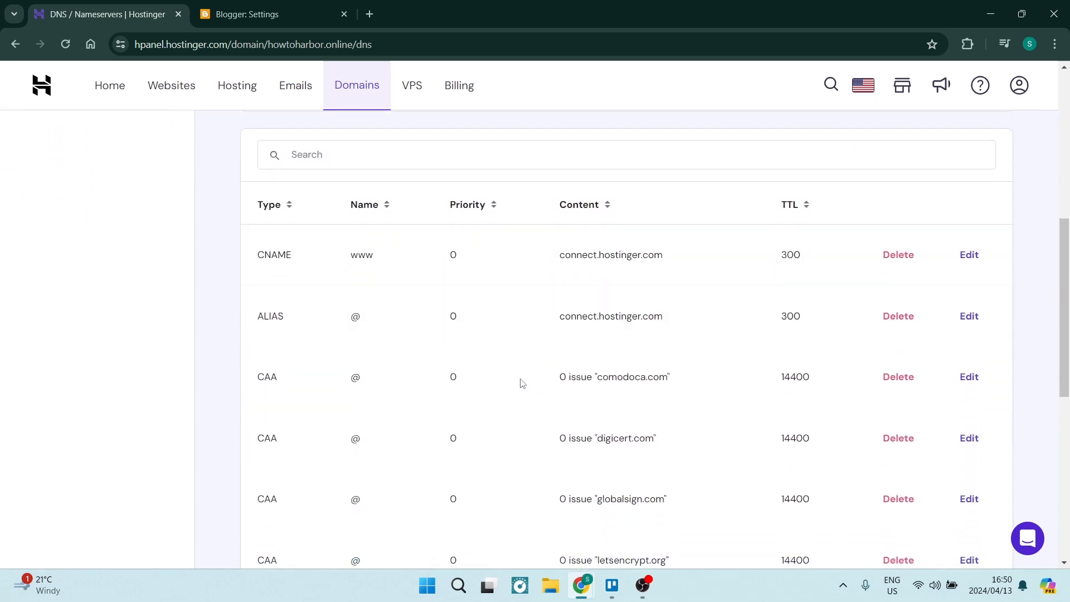
scroll(284, 249, "down", 1)
scroll(278, 240, "down", 5)
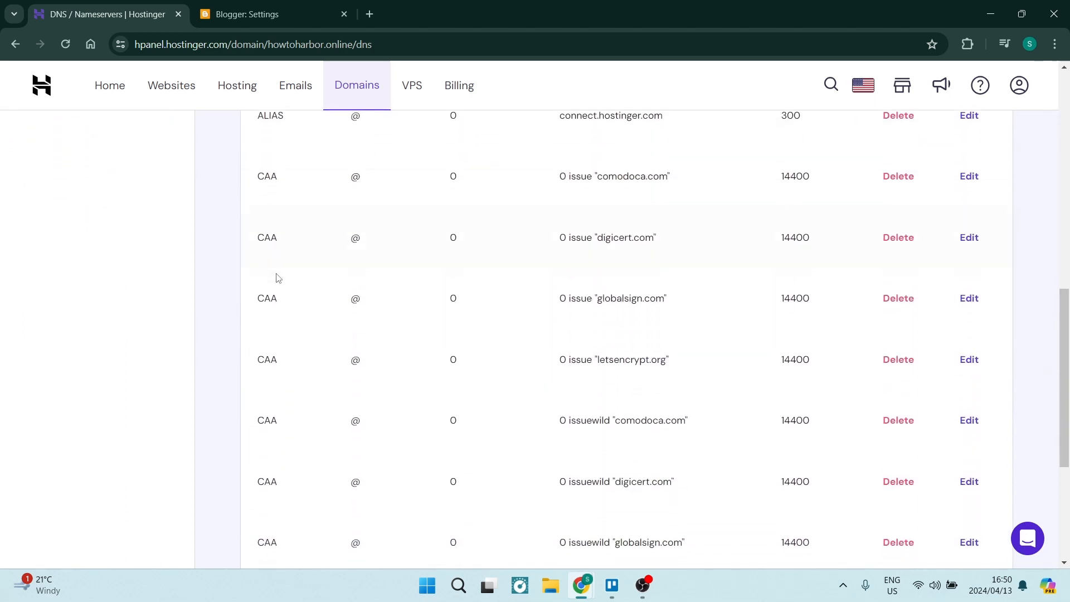
scroll(294, 343, "up", 7)
scroll(294, 348, "up", 1)
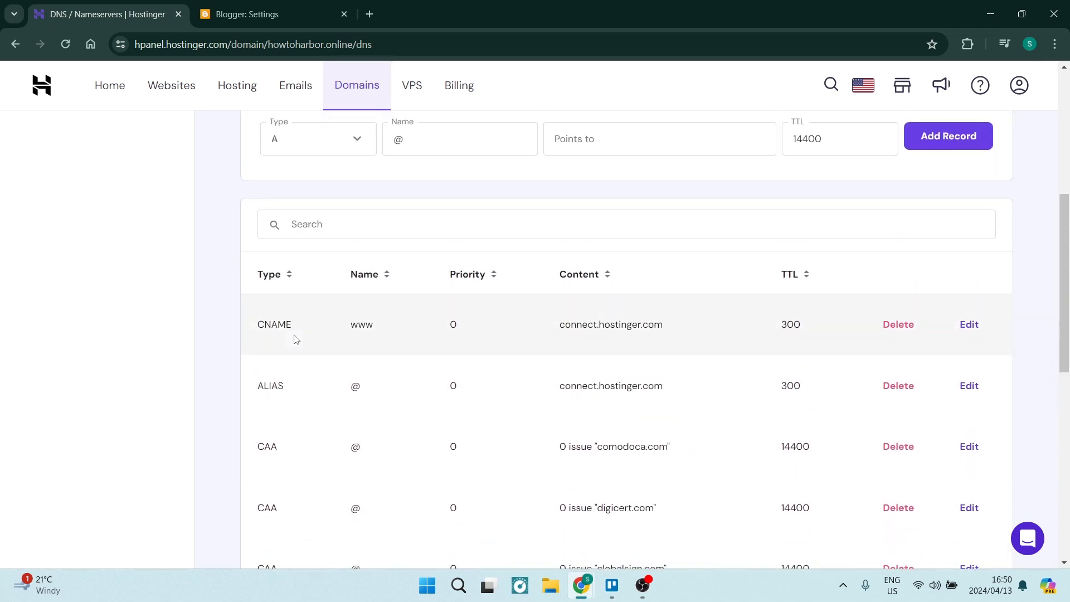
scroll(290, 333, "down", 2)
scroll(290, 333, "down", 6)
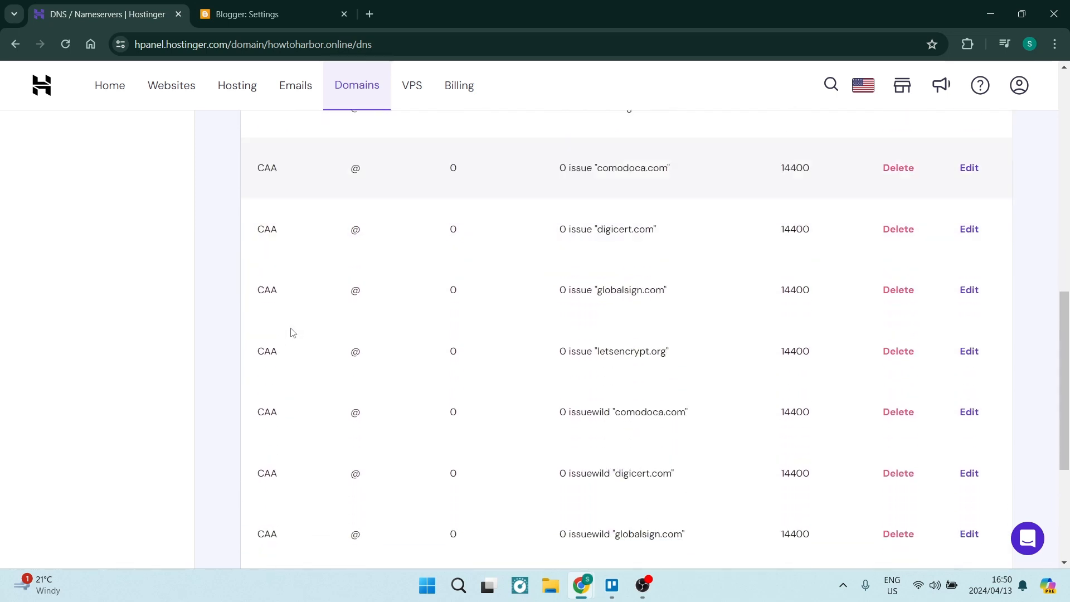
scroll(282, 347, "up", 8)
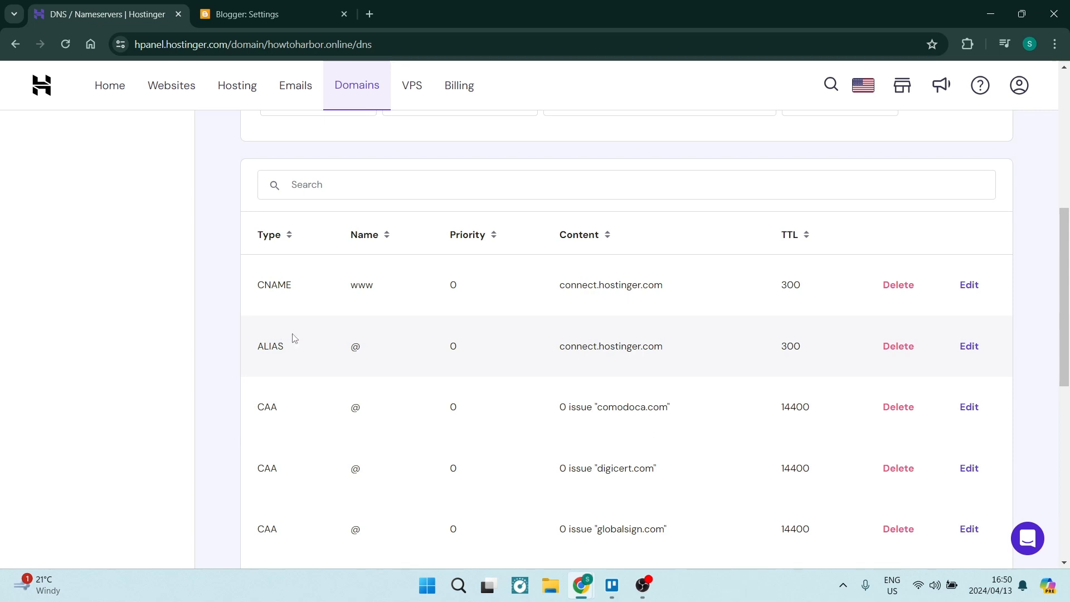
scroll(306, 331, "up", 5)
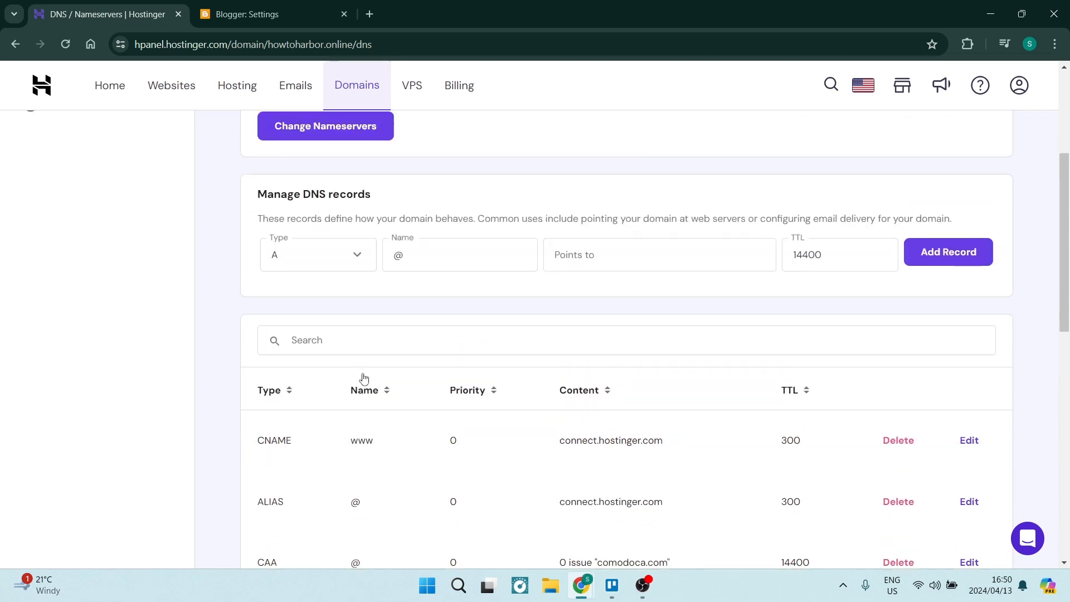
scroll(363, 378, "down", 1)
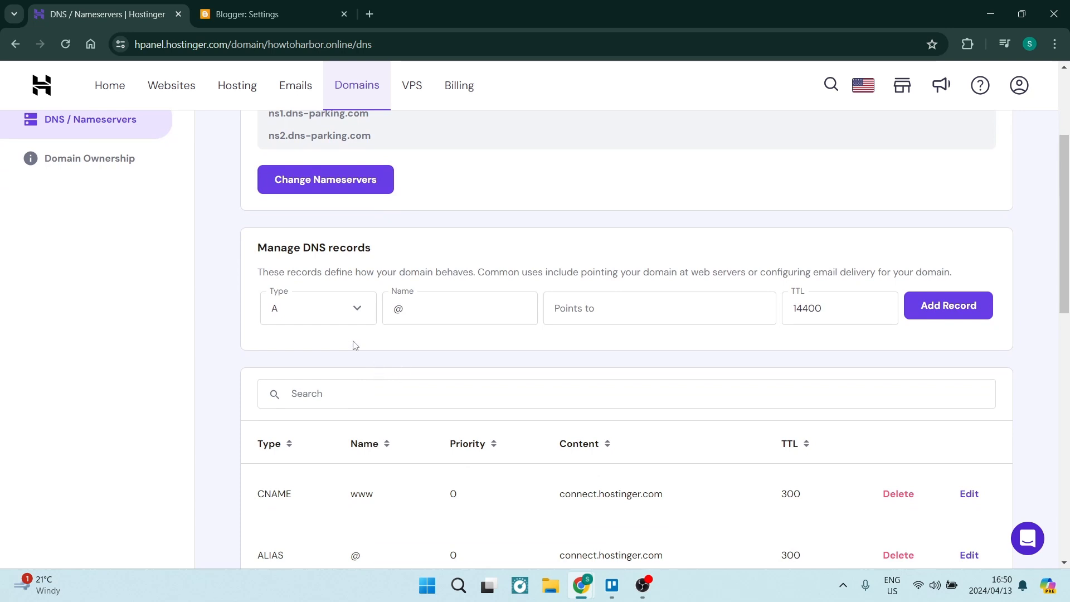
- Switch to Blogger and copy the first CNAME destination, ghs.google.com, from the custom domain dialog
left_click(270, 14)
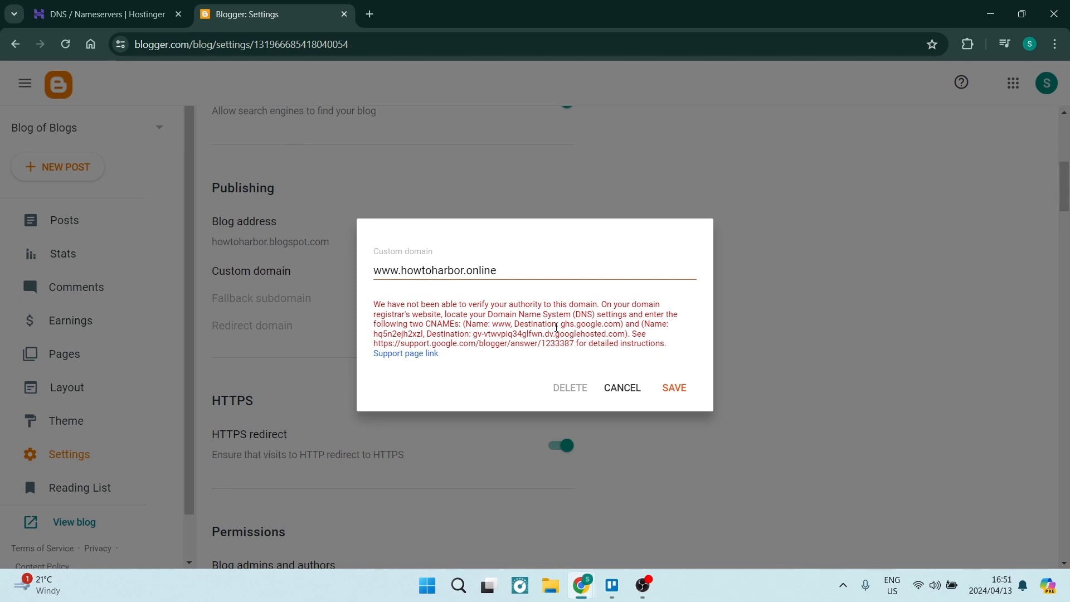
left_click_drag(561, 324, 619, 328)
key("ctrl+c")
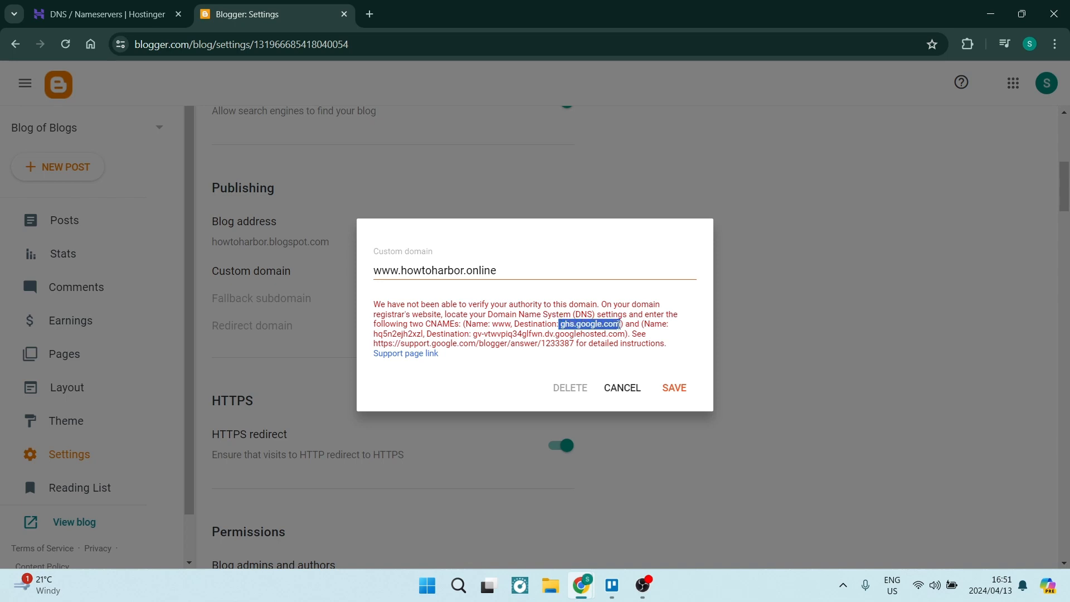
- In Hostinger, add a CNAME record with the name www, the target ghs.google.com and TTL 14400
key("ctrl+shift+Tab")
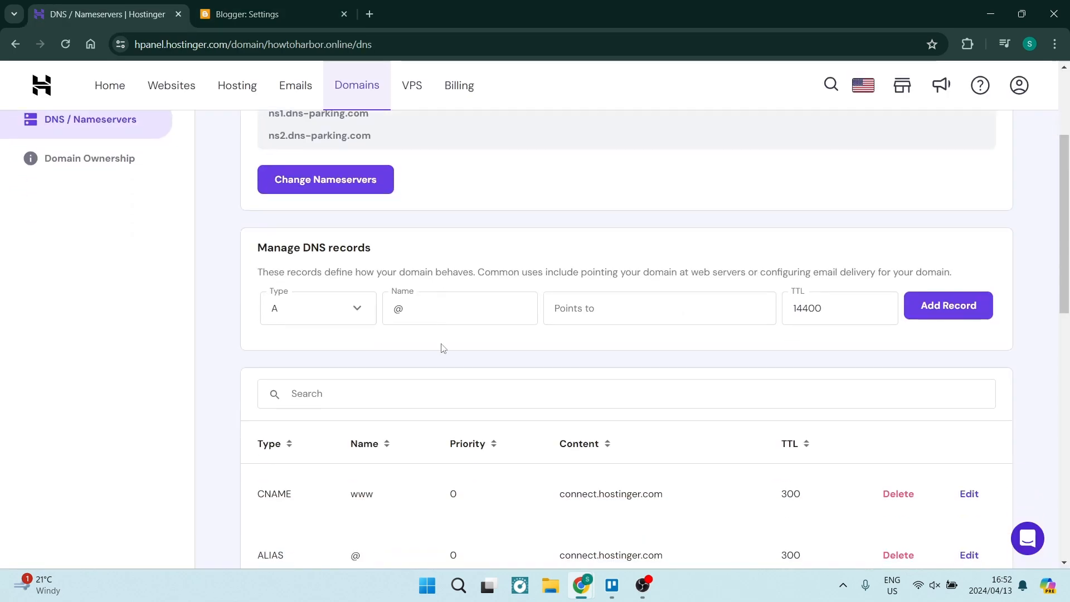
left_click(312, 307)
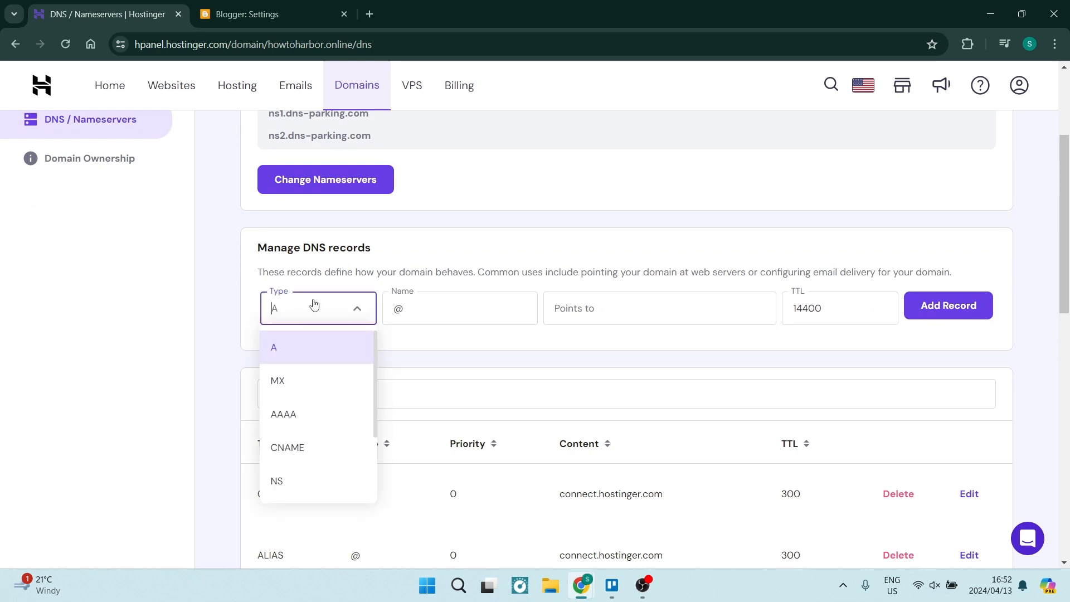
left_click(319, 449)
left_click(407, 312)
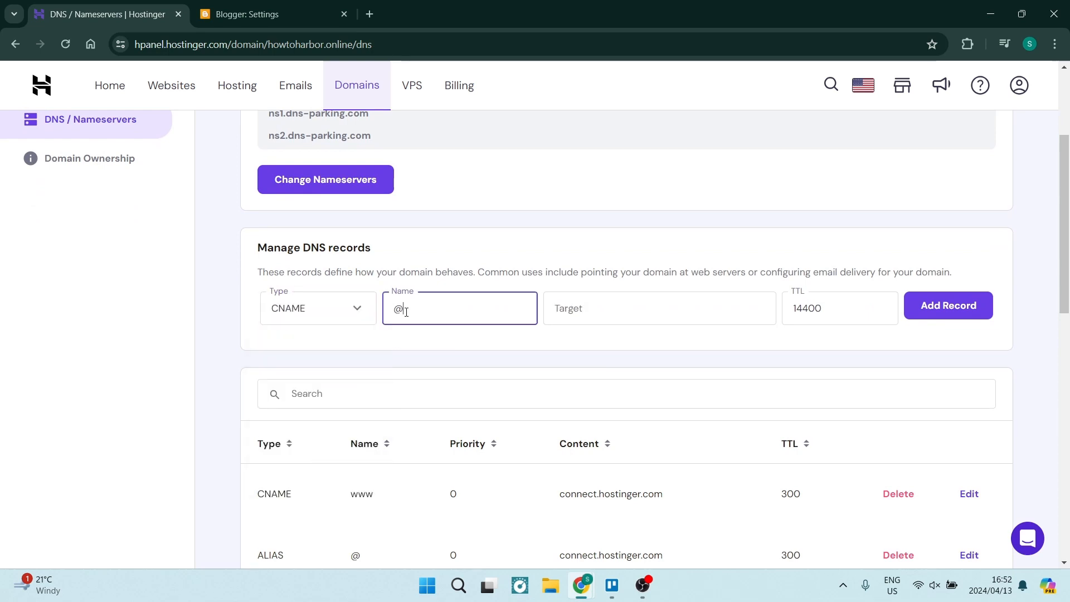
type("www")
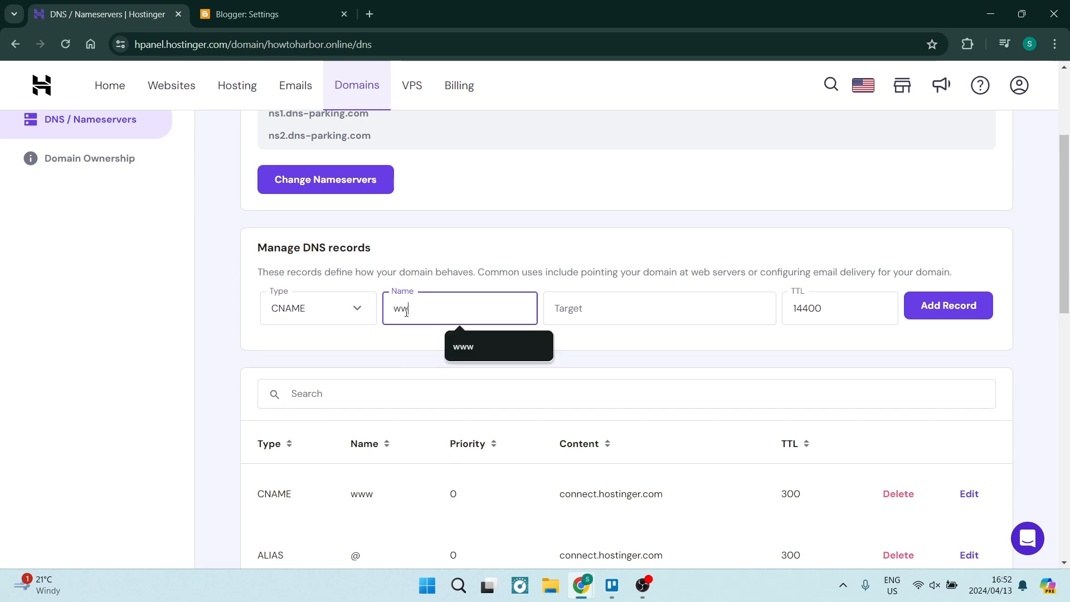
left_click(584, 311)
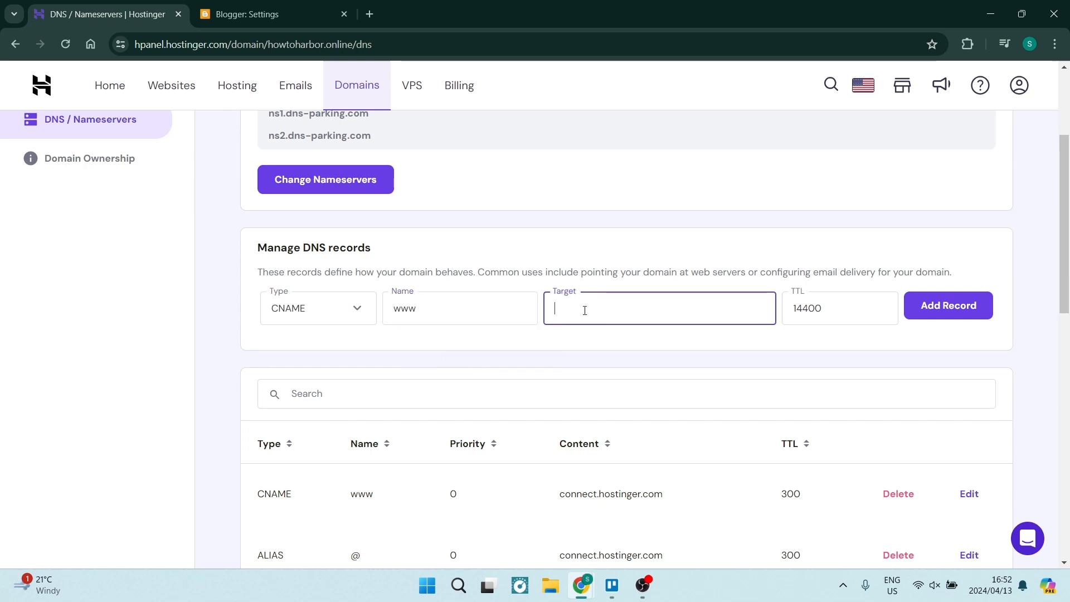
key("ctrl+v")
key("BackSpace")
scroll(796, 334, "up", 3)
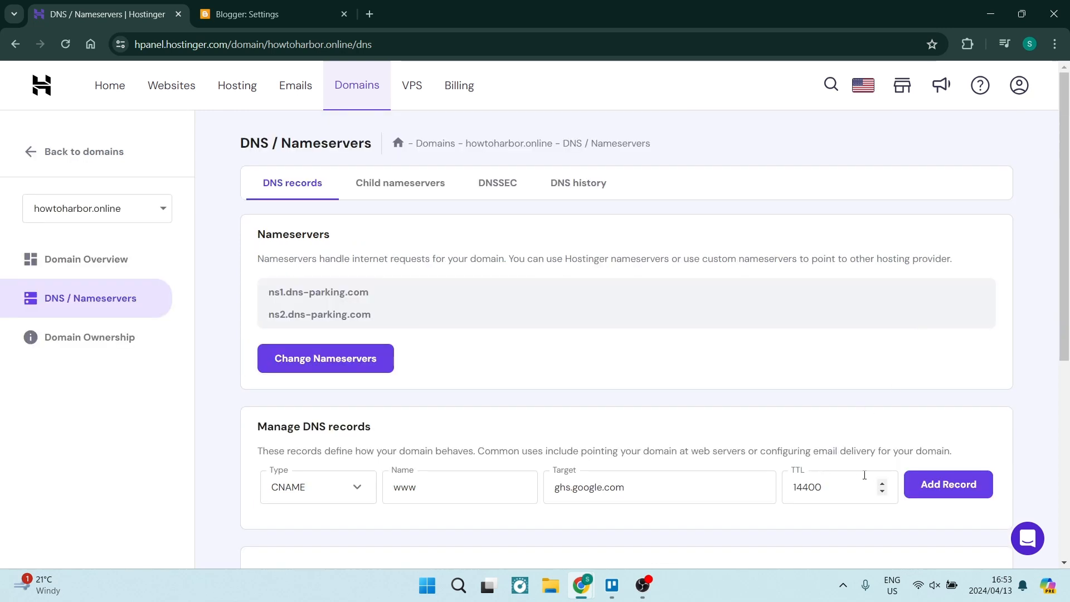
left_click(941, 489)
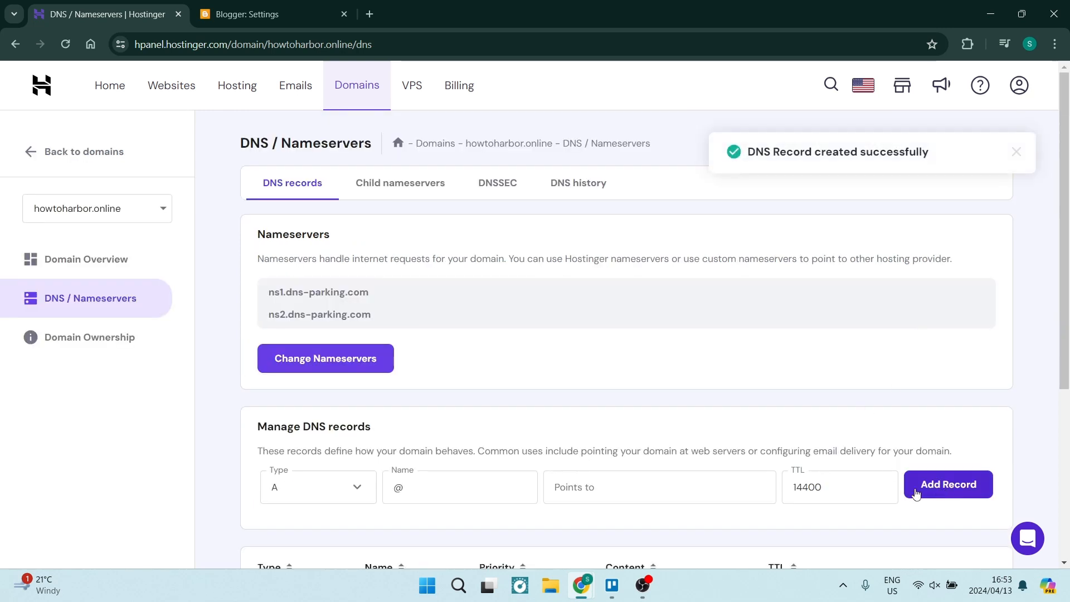
scroll(785, 392, "down", 1)
scroll(784, 392, "down", 2)
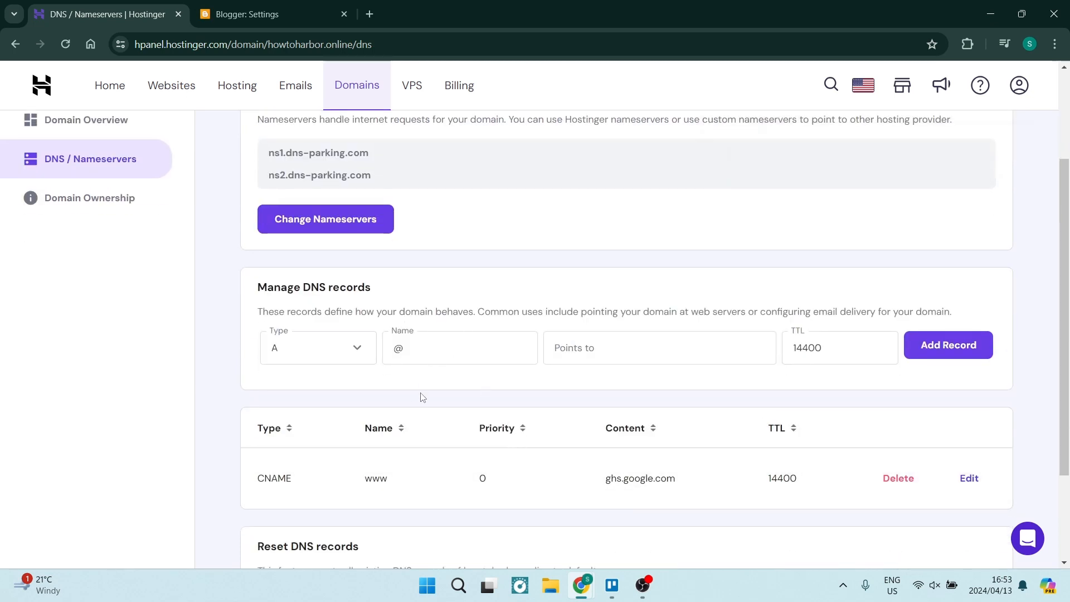
- Switch to Blogger and copy the verification name of the second CNAME from the custom domain dialog
left_click(260, 15)
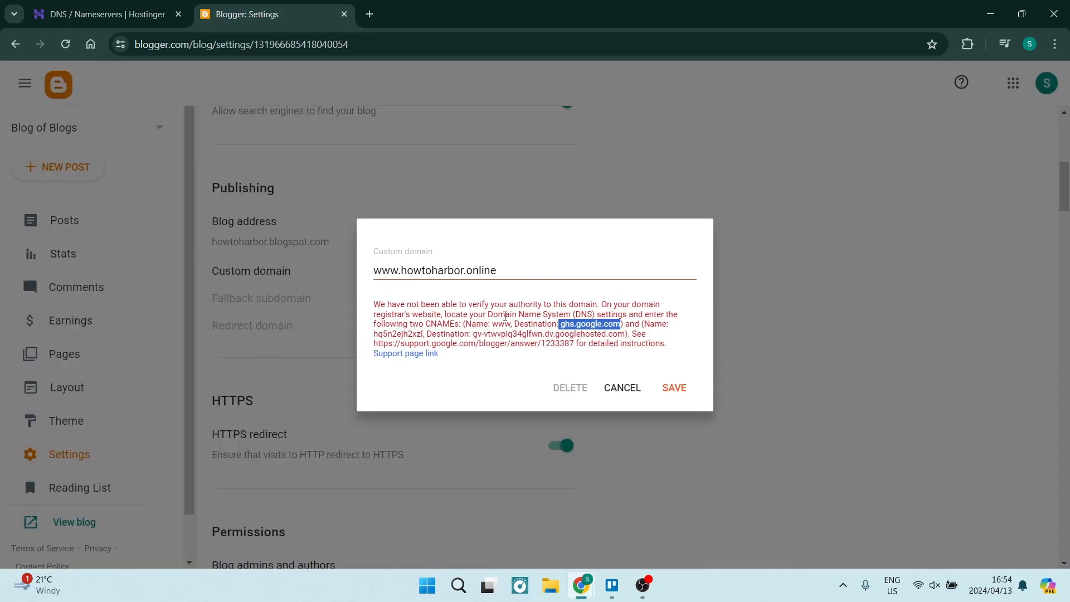
left_click_drag(374, 334, 423, 334)
key("ctrl+c")
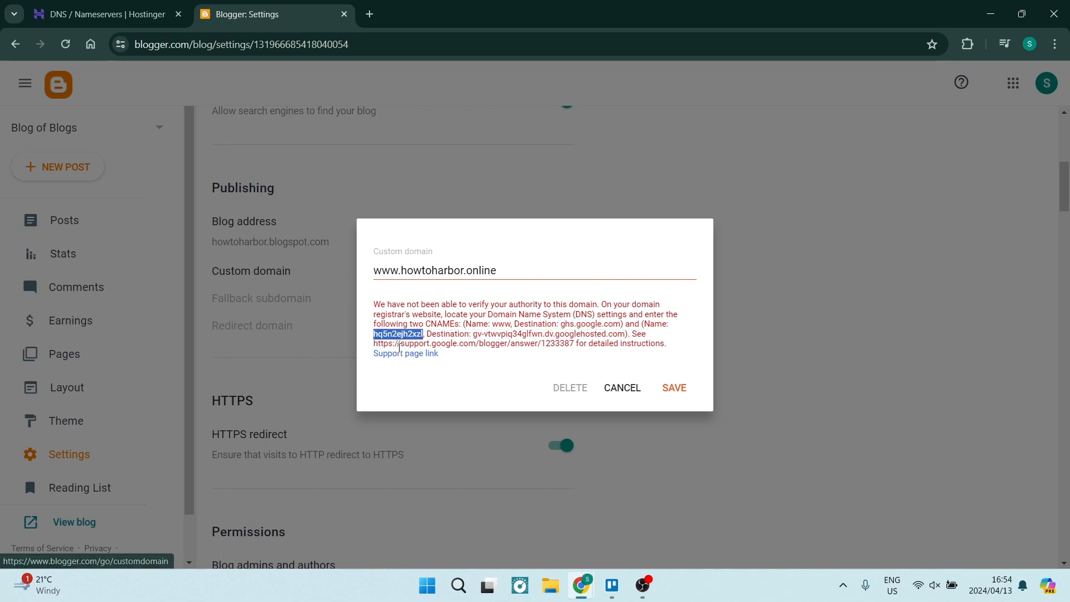
- In Hostinger, set the new DNS record's type to CNAME and replace its name with the copied verification name
left_click(130, 15)
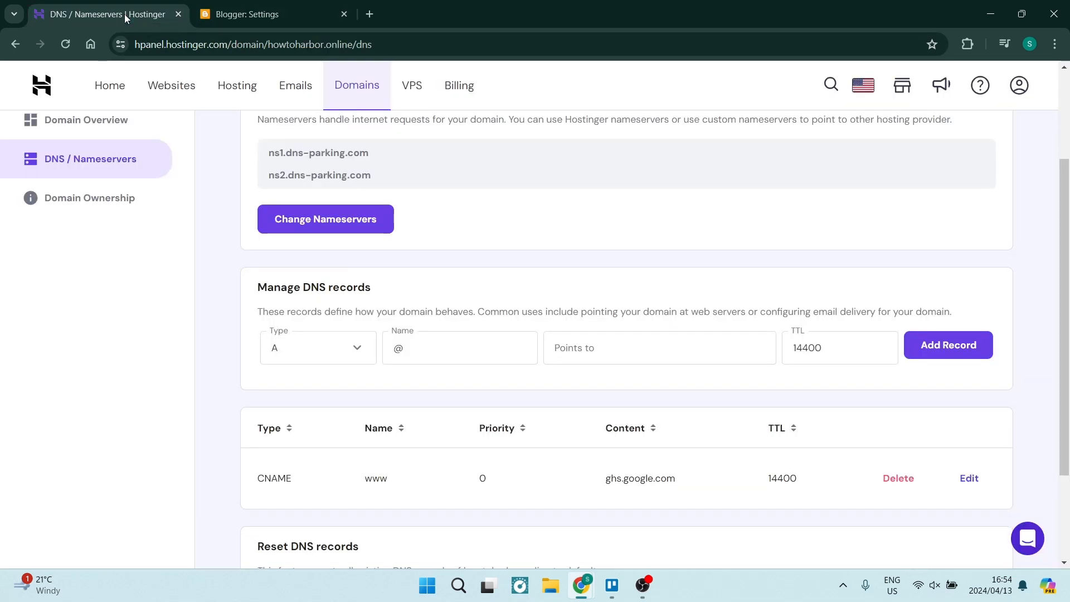
left_click(349, 350)
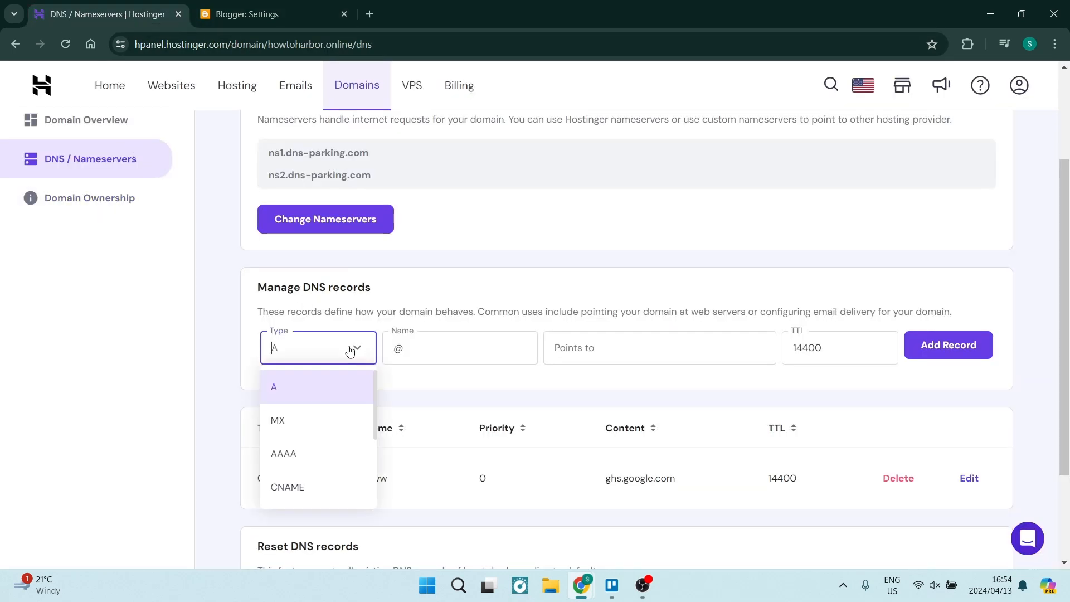
left_click(319, 486)
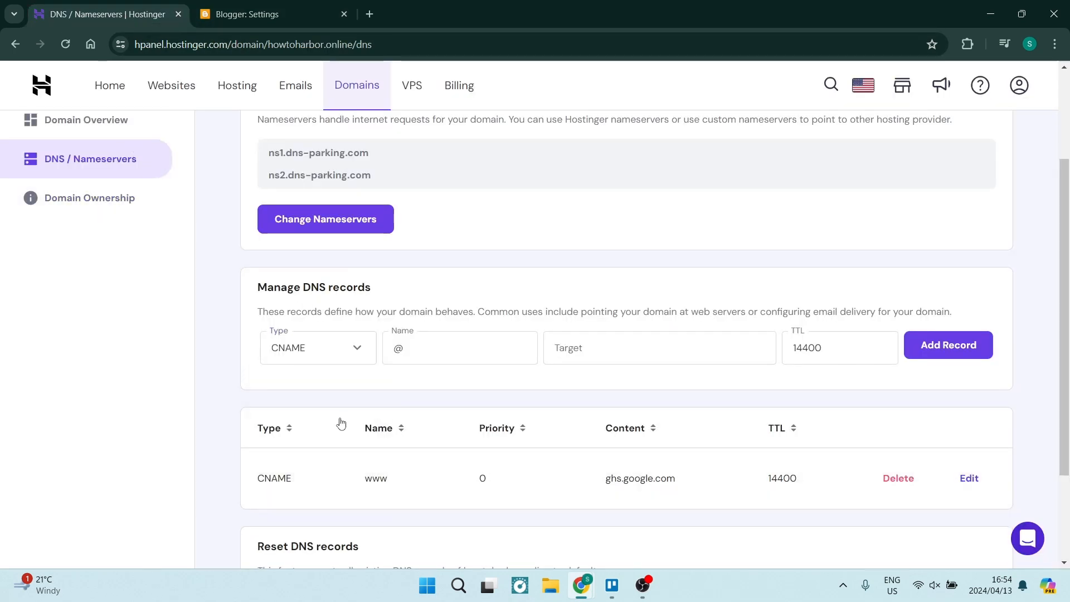
left_click(407, 335)
key("BackSpace")
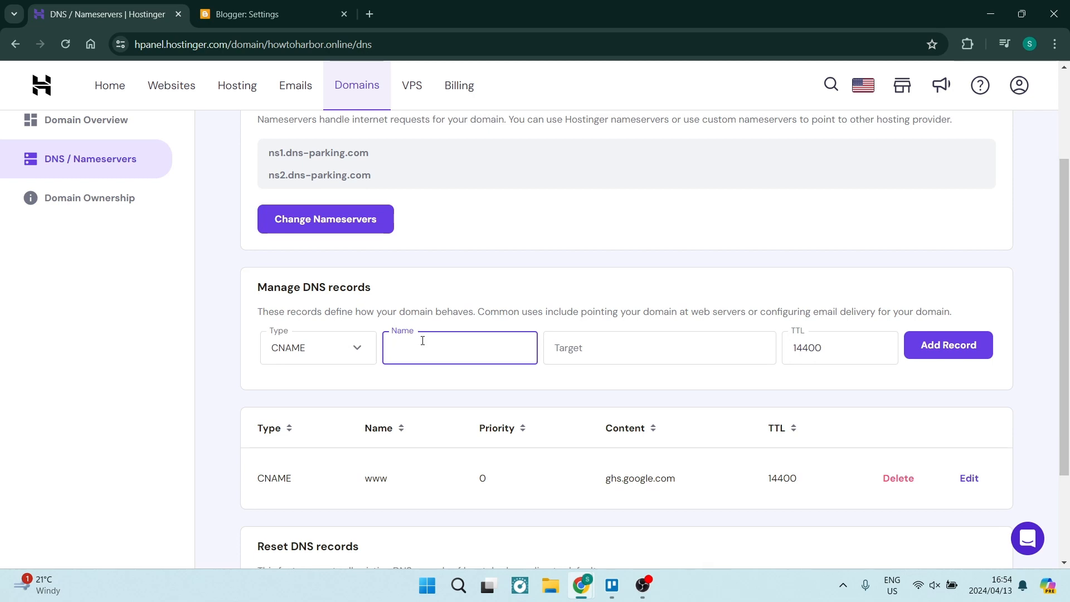
key("ctrl+v")
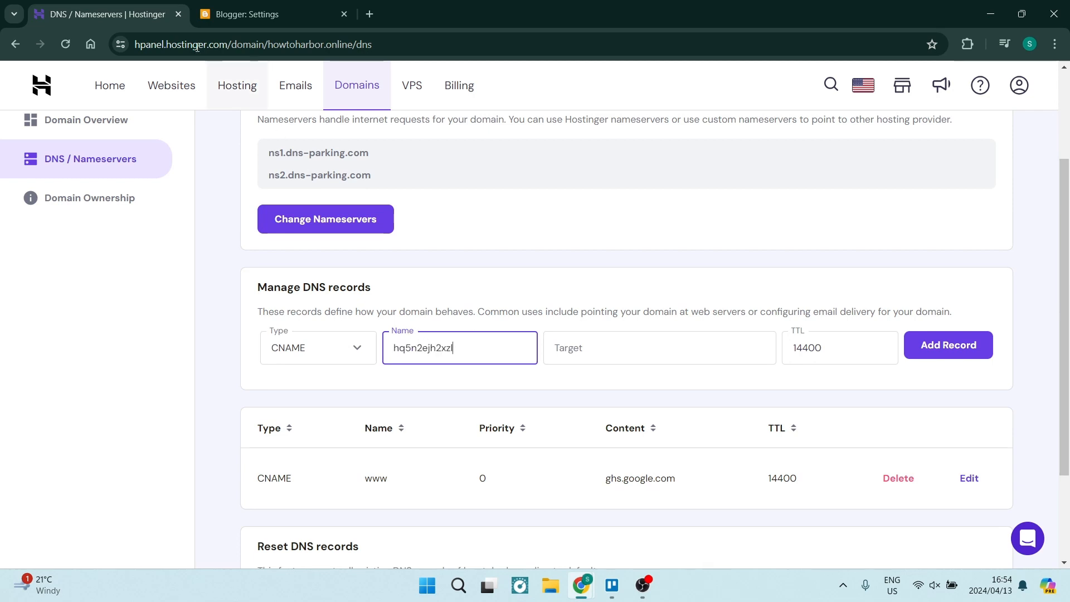
- Switch to Blogger and copy the googlehosted.com verification destination of the second CNAME
left_click(241, 15)
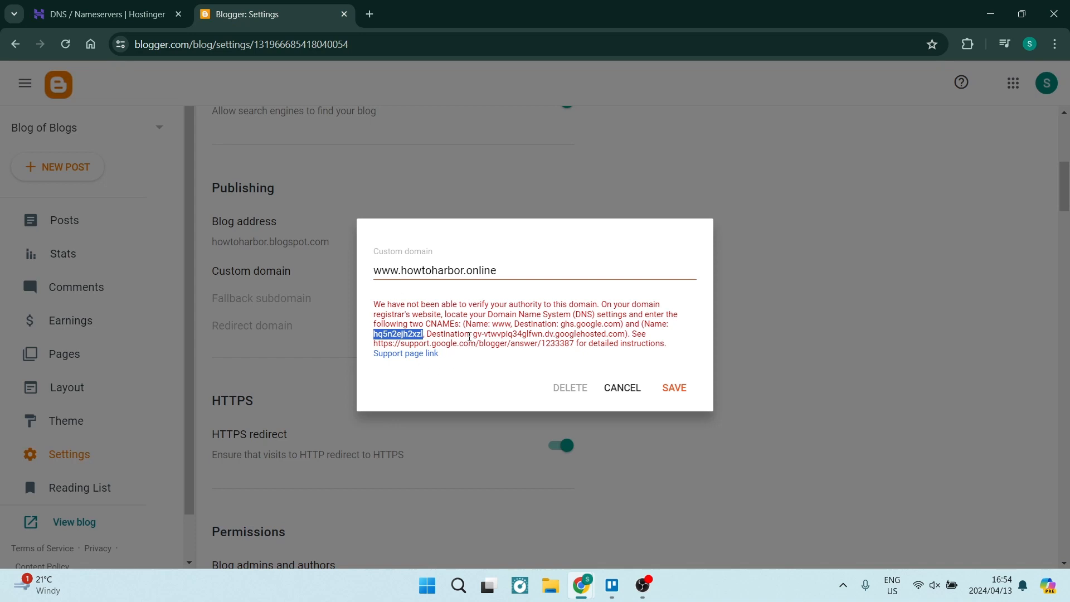
left_click_drag(473, 333, 624, 337)
key("ctrl+c")
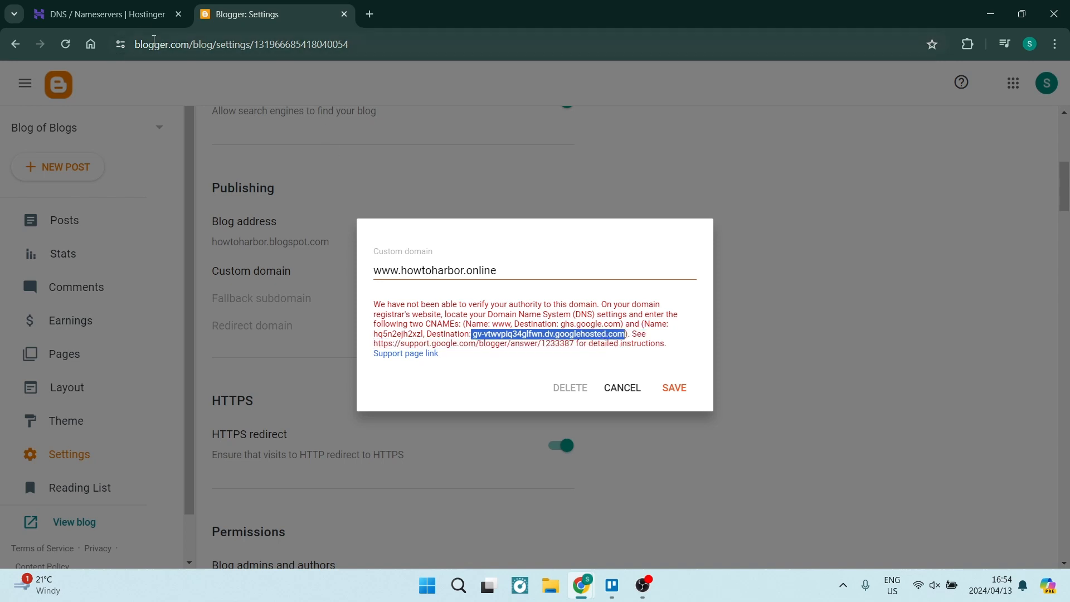
- In Hostinger, enter the copied verification destination as the target without its leading space and add the CNAME record with TTL 14400
key("ctrl+shift+Tab")
left_click(586, 343)
key("ctrl+v")
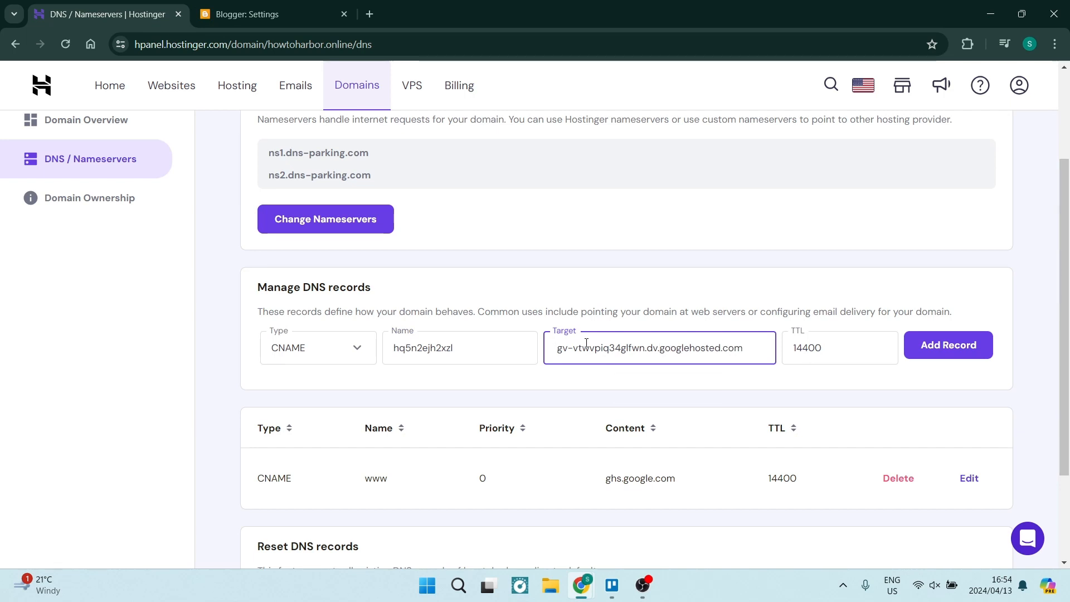
key("Home")
key("Delete")
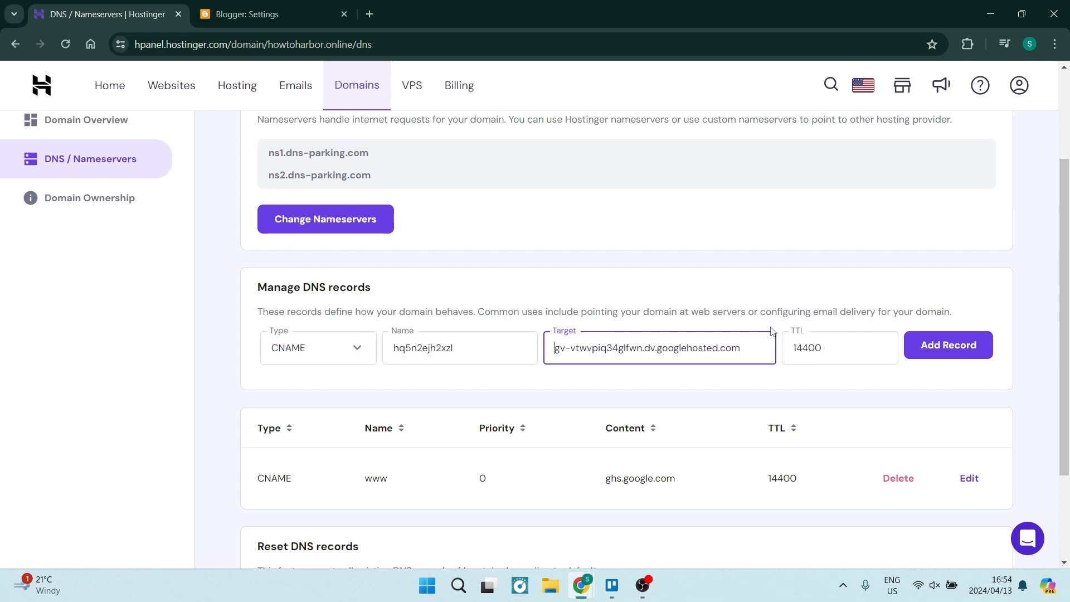
left_click(936, 338)
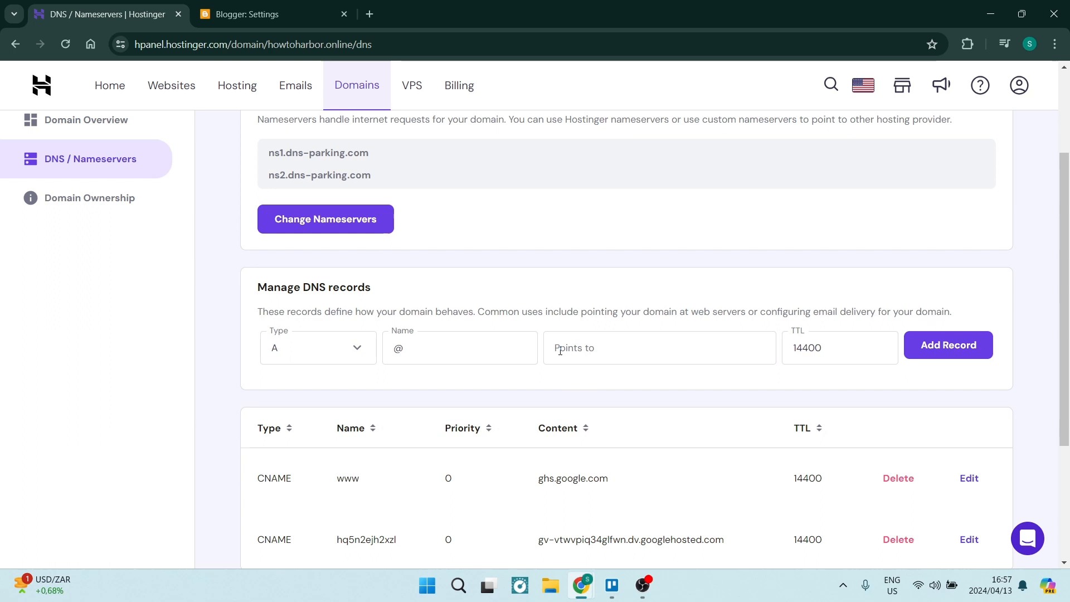
- Switch to Blogger and open the custom domain dialog's support page in a new tab
left_click(262, 14)
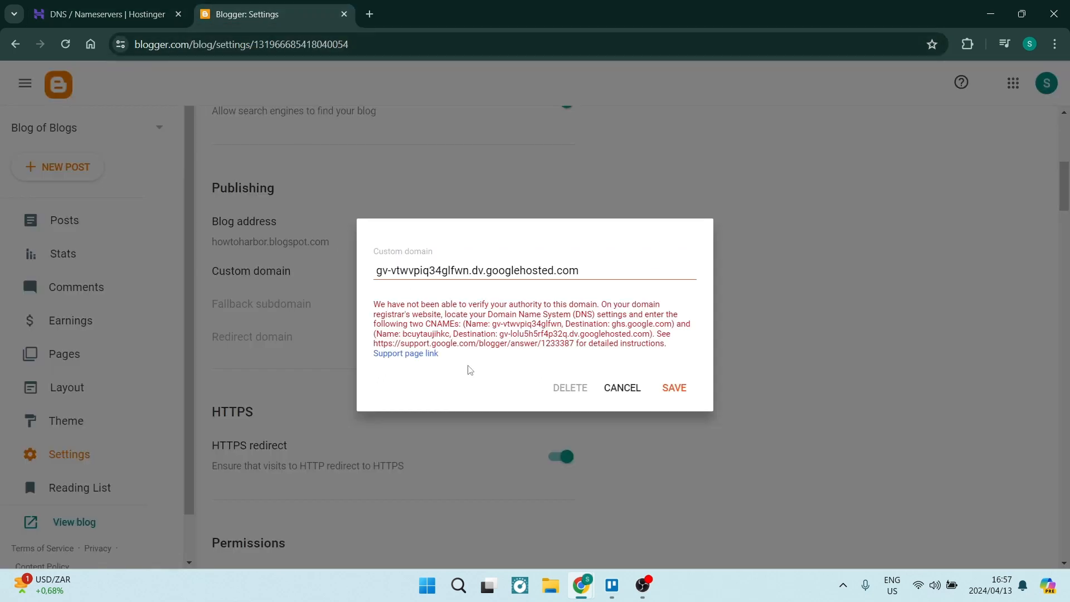
right_click(393, 355)
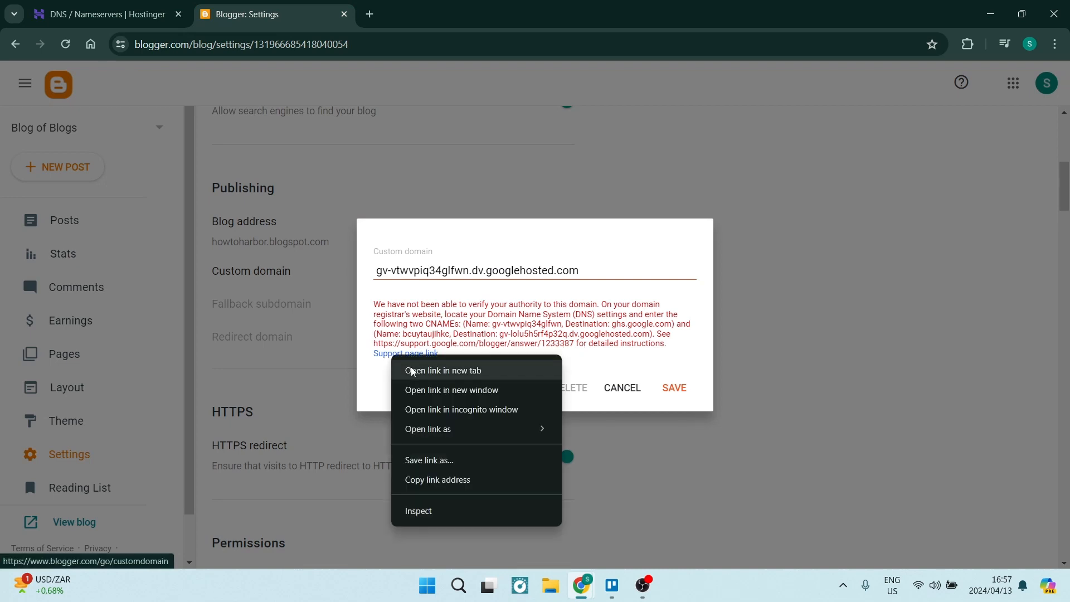
left_click(413, 372)
left_click(439, 19)
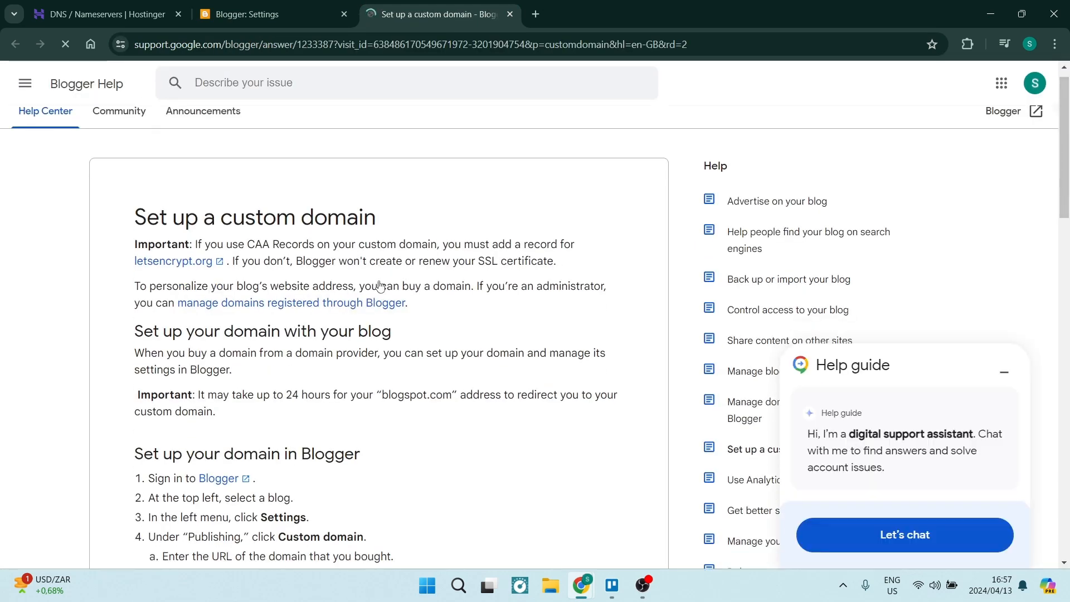
- Read the help section on redirecting a URL without subdomain, including the four A-record IP addresses
scroll(379, 262, "down", 7)
scroll(381, 289, "down", 5)
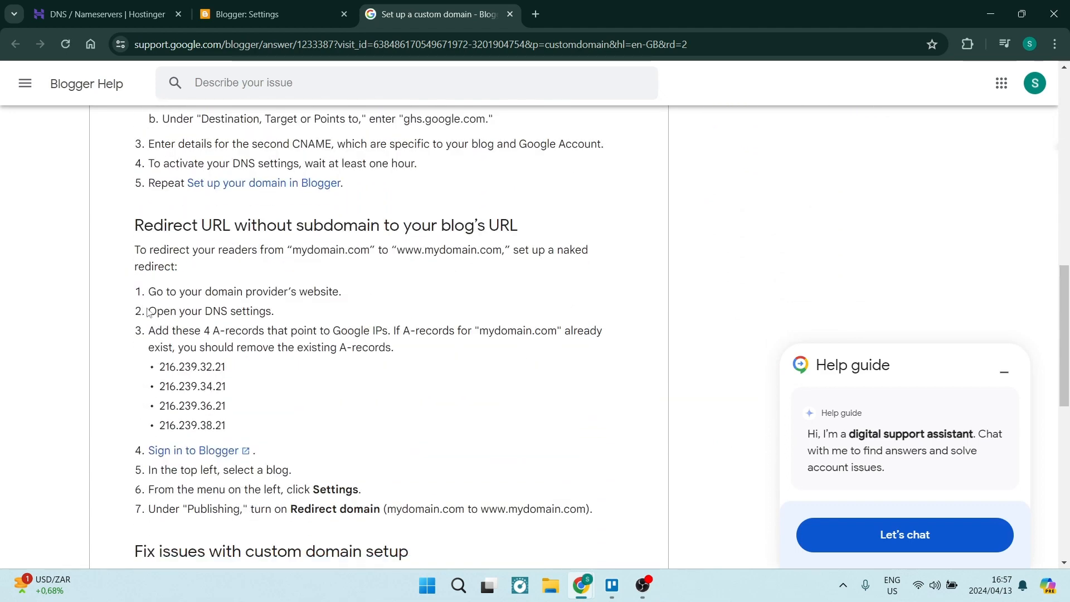
left_click_drag(134, 229, 531, 220)
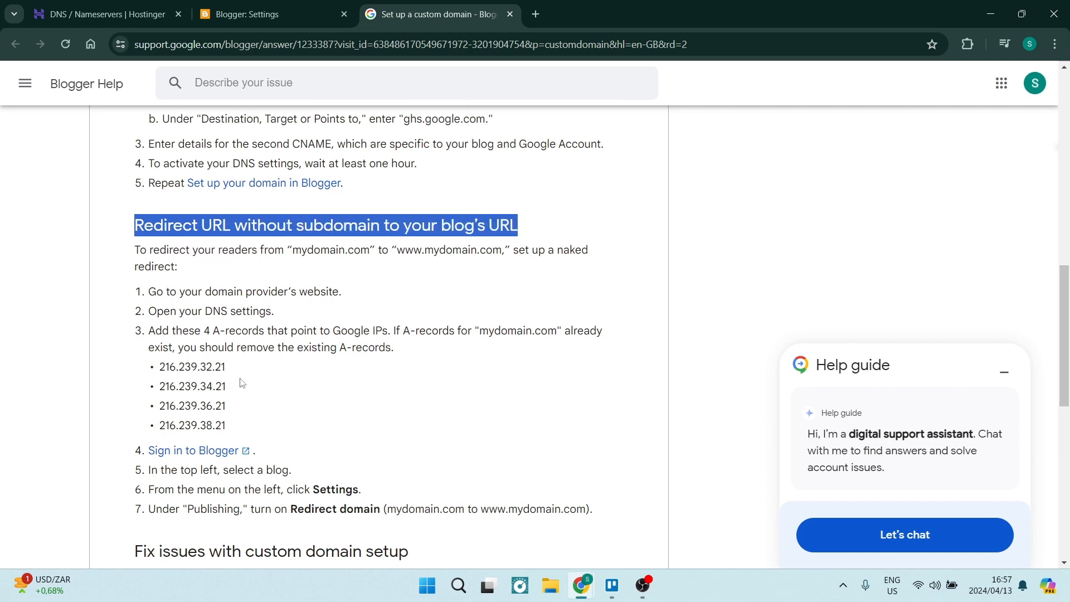
left_click(202, 392)
left_click_drag(158, 369, 243, 447)
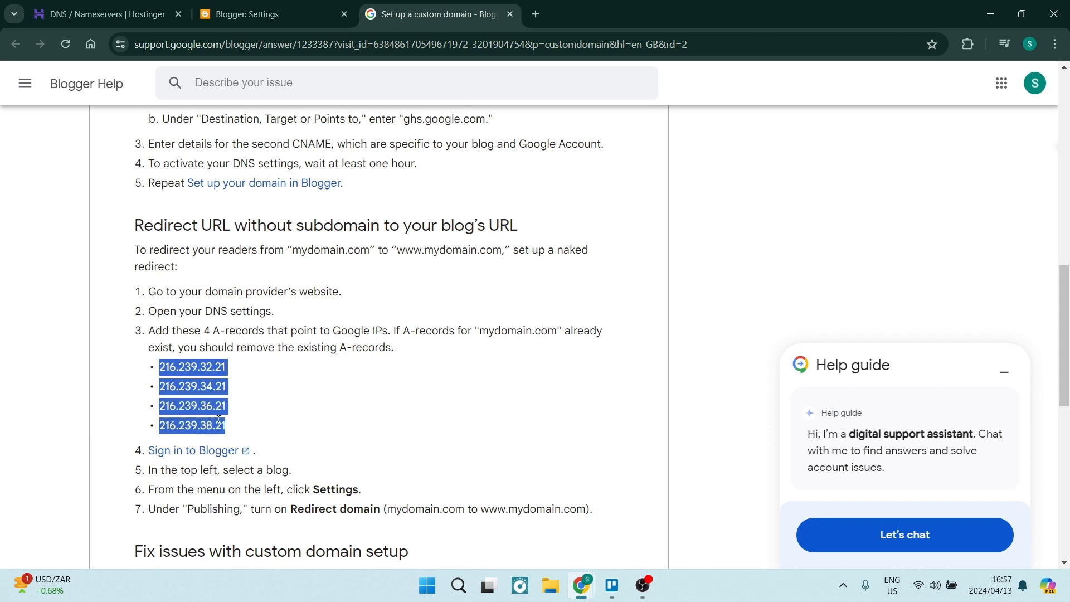
left_click(233, 372)
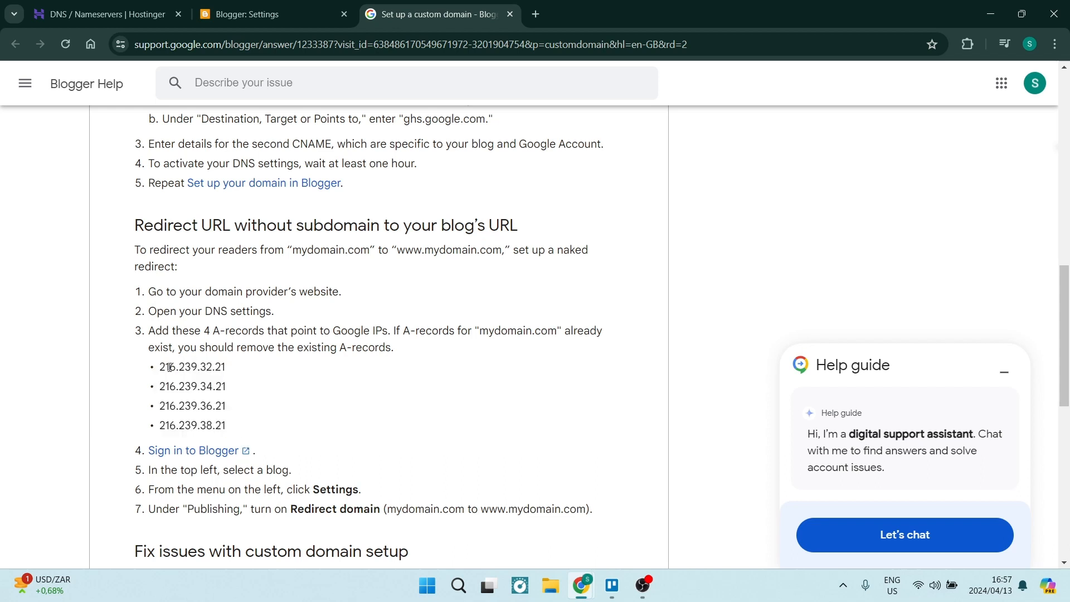
- Copy 216.239.32.21 from the help page and add it in Hostinger as an A record named @ with TTL 14400
left_click_drag(161, 369, 227, 369)
key("ctrl+c")
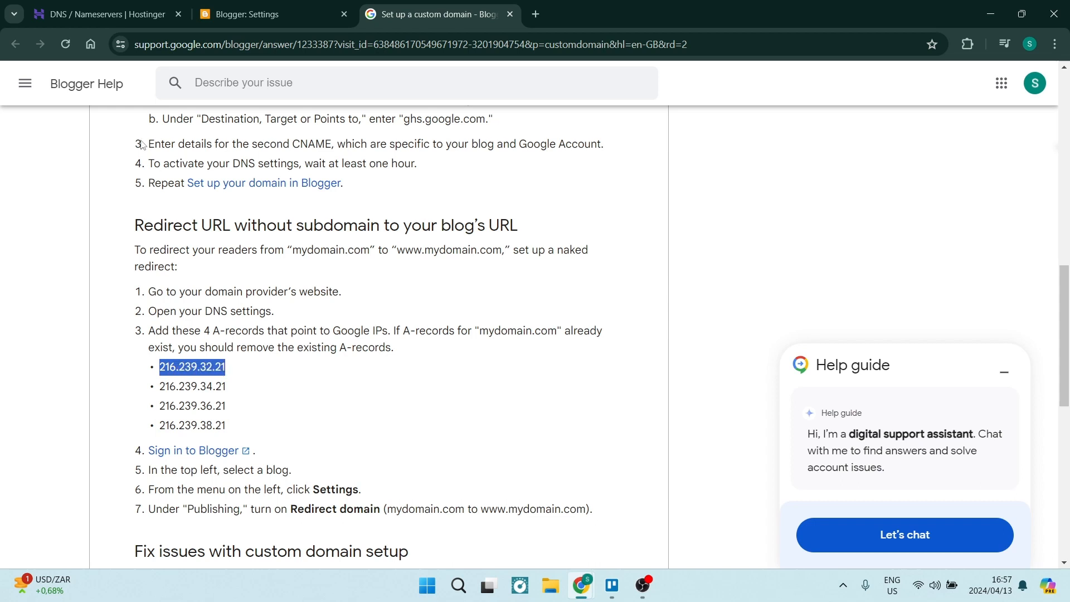
left_click(108, 14)
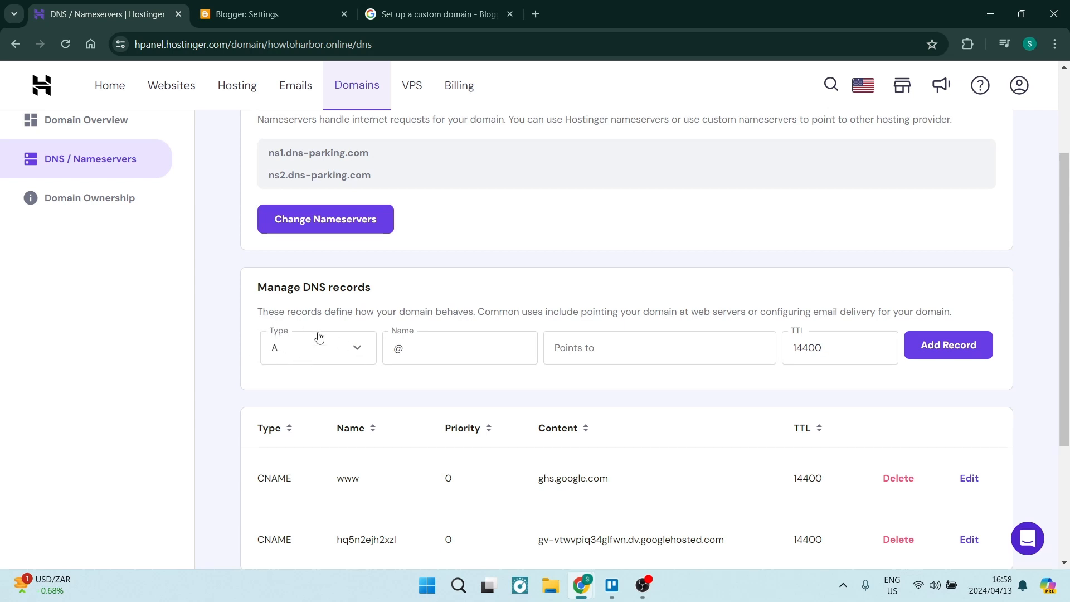
left_click(595, 350)
key("ctrl+v")
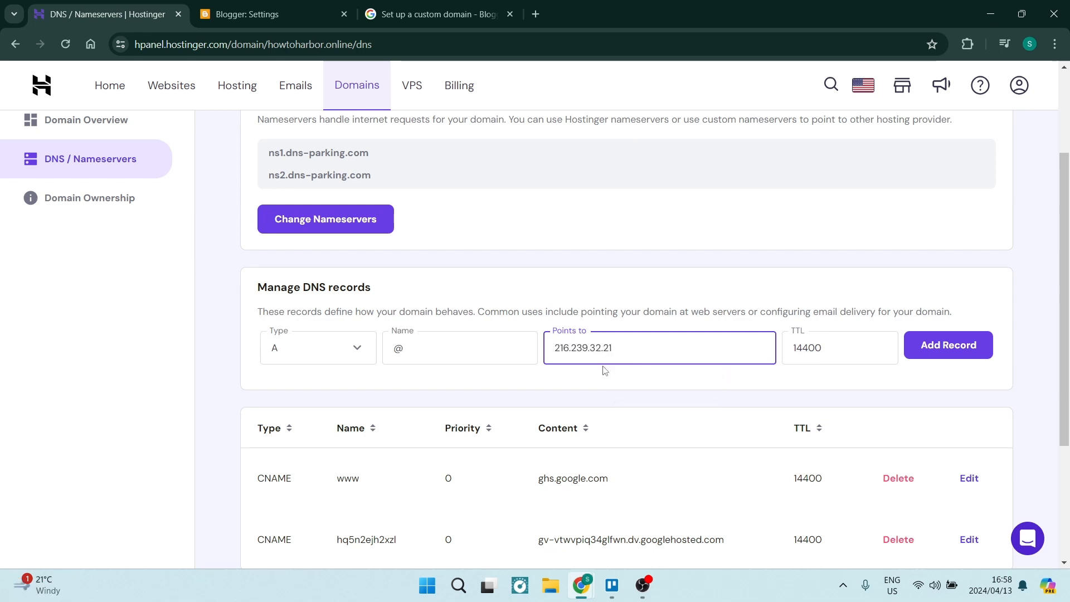
left_click(934, 349)
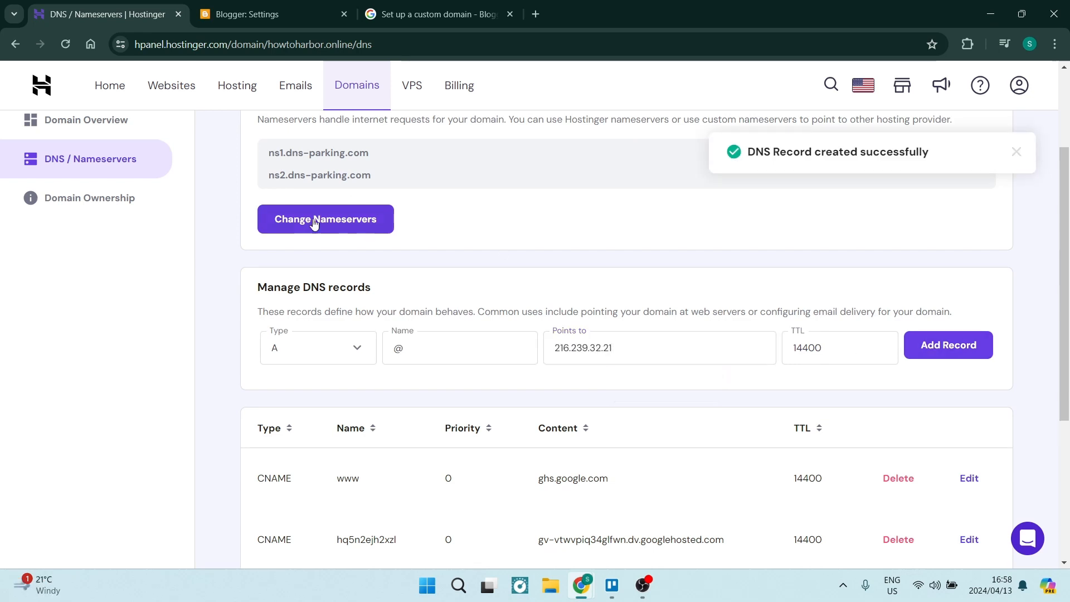
- Copy 216.239.34.21 from the help page and add it in Hostinger as an additional A record named @ with TTL 14400
left_click(264, 11)
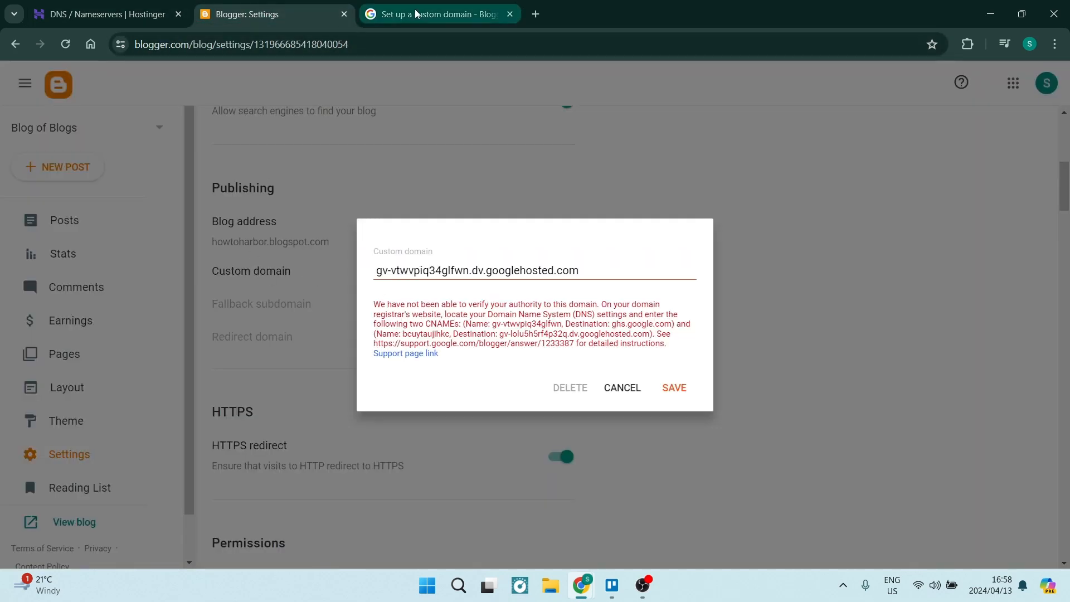
left_click(429, 14)
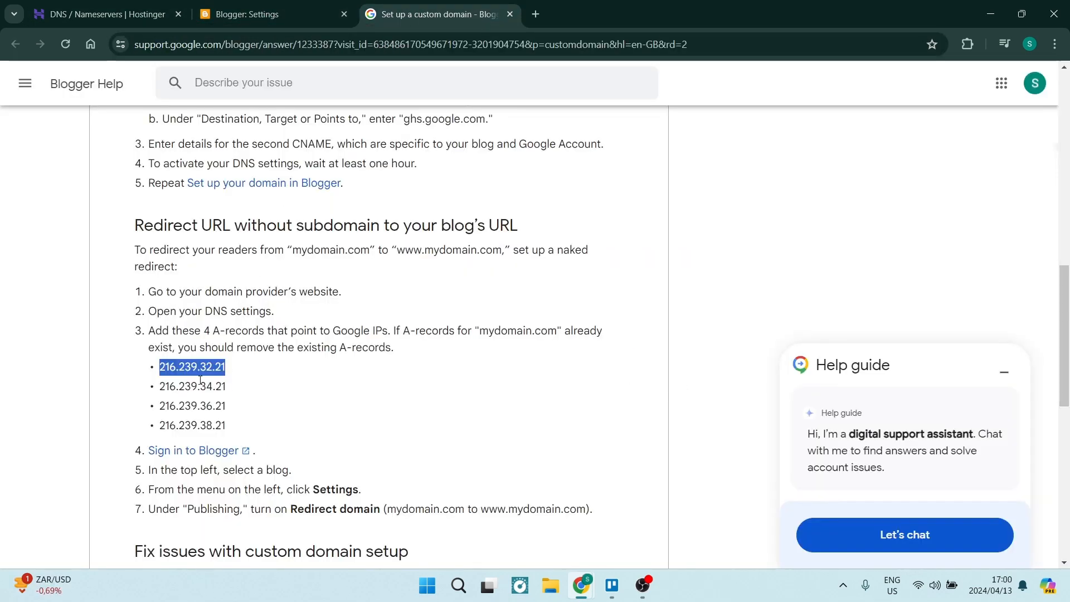
double_click(203, 386)
key("ctrl+c")
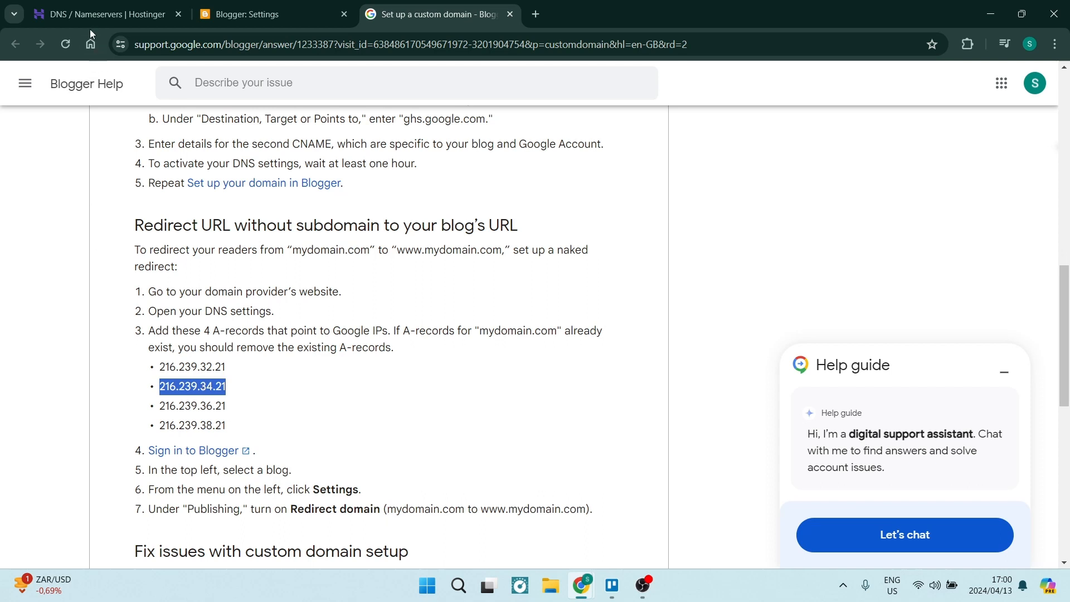
left_click(95, 15)
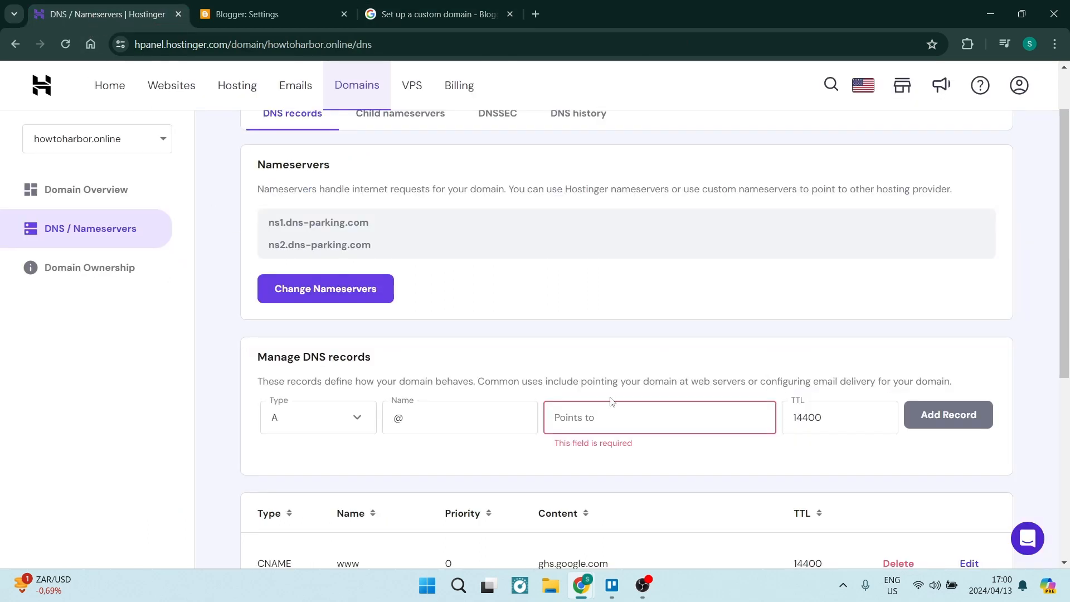
left_click(631, 422)
key("ctrl+v")
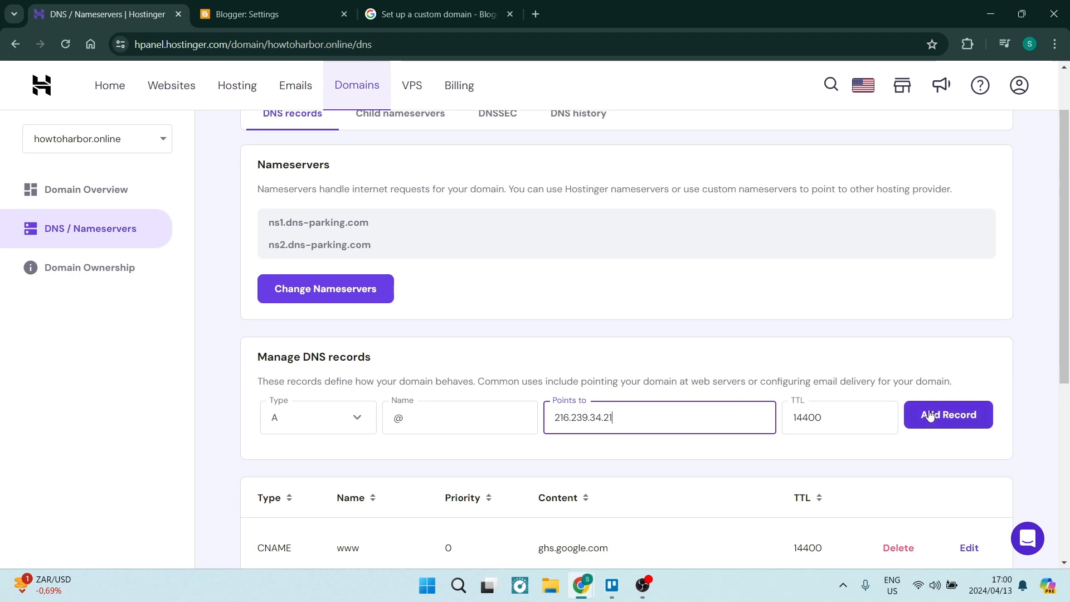
left_click(954, 419)
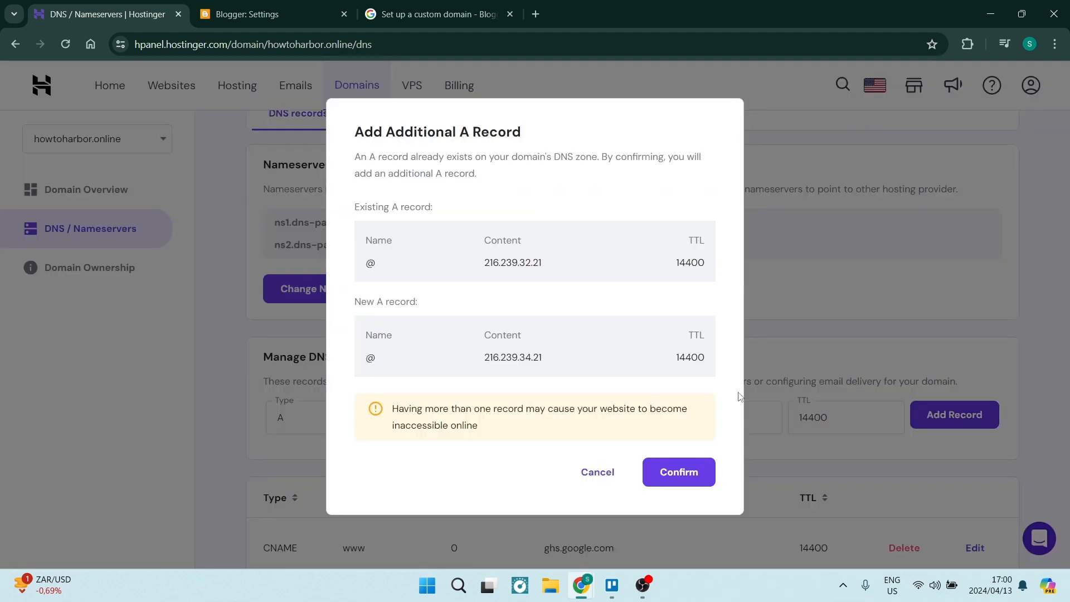
left_click(677, 473)
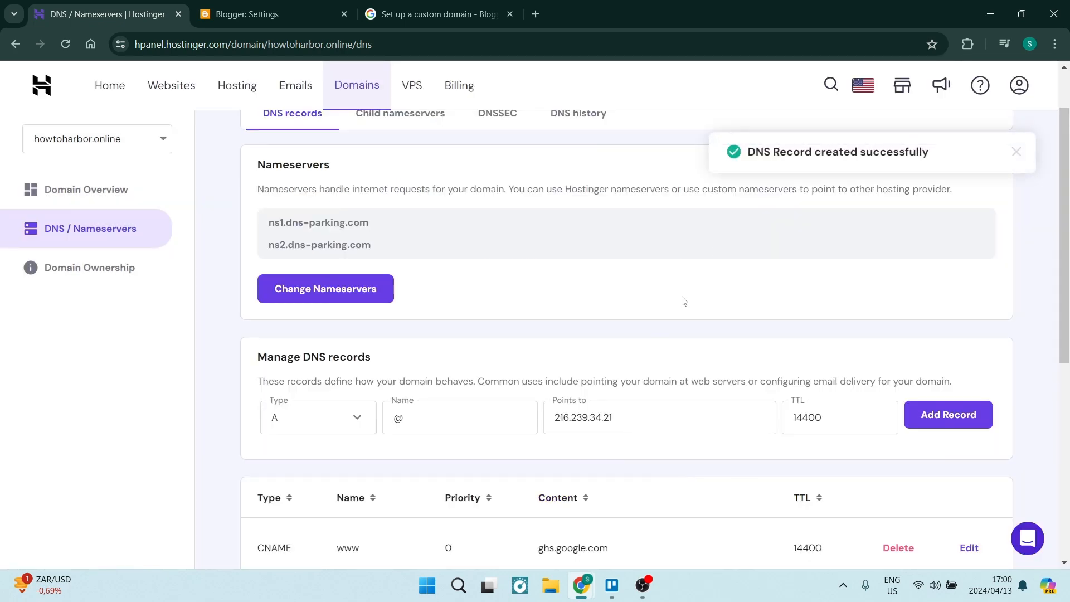
- Copy 216.239.36.21 from the help page and add it in Hostinger as an additional A record named @ with TTL 14400
left_click(434, 14)
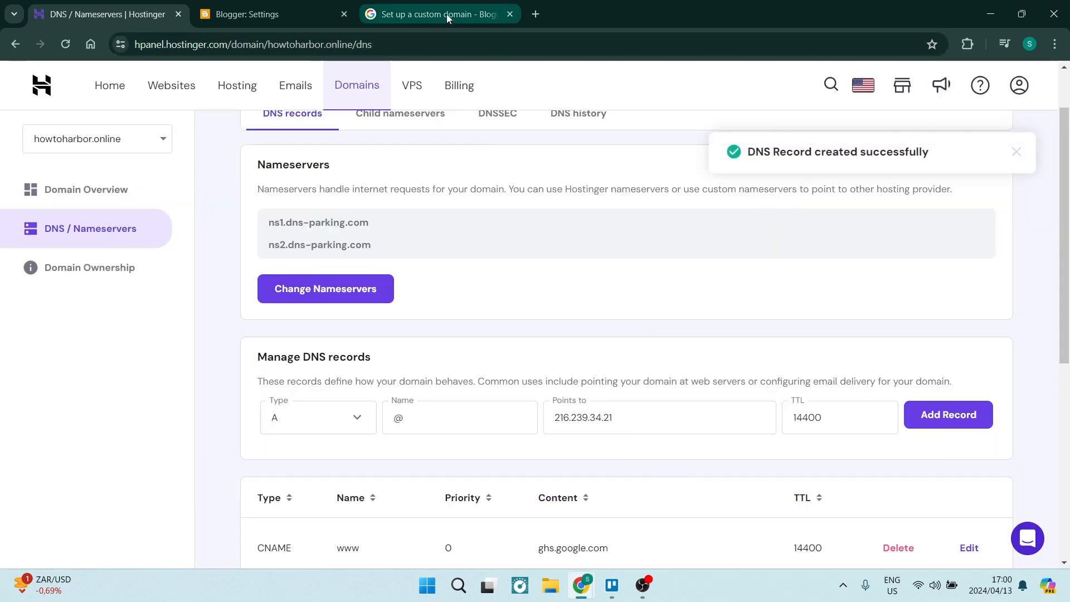
double_click(202, 412)
key("ctrl+c")
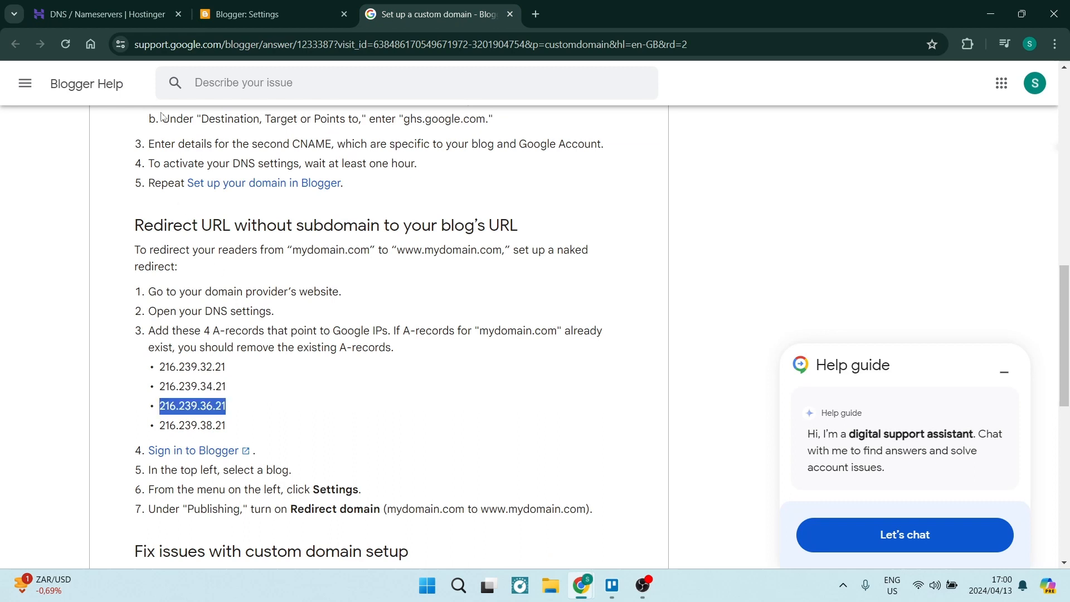
left_click(106, 14)
double_click(640, 422)
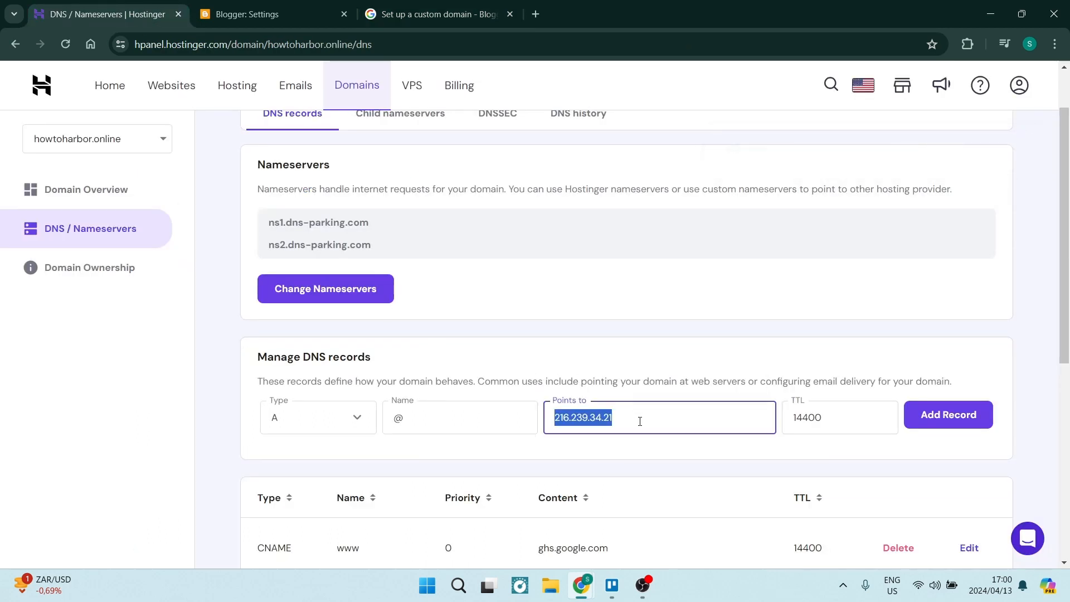
key("ctrl+v")
left_click(984, 425)
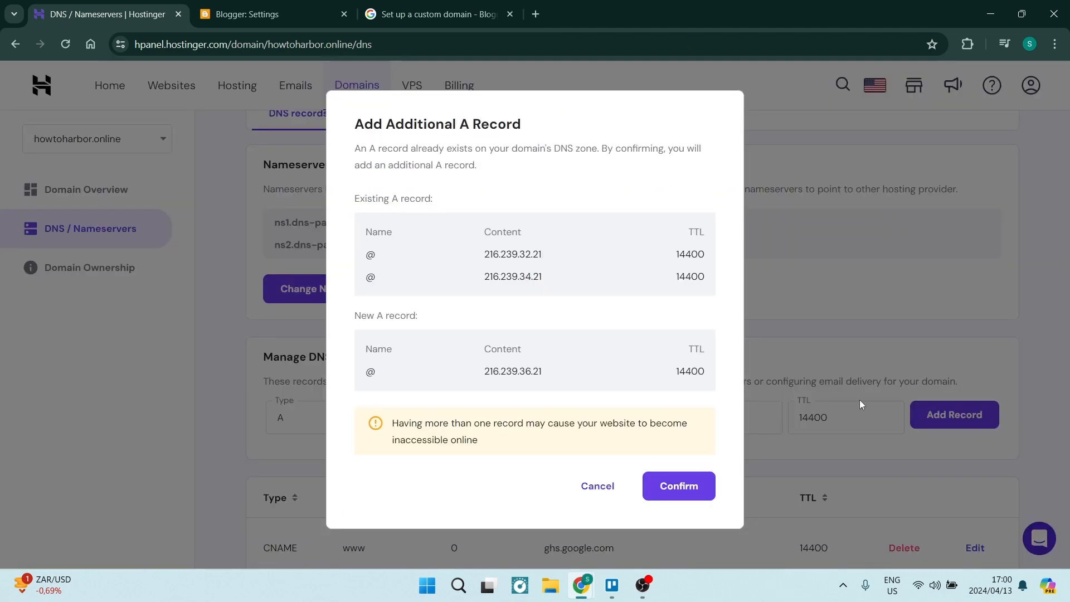
left_click(680, 489)
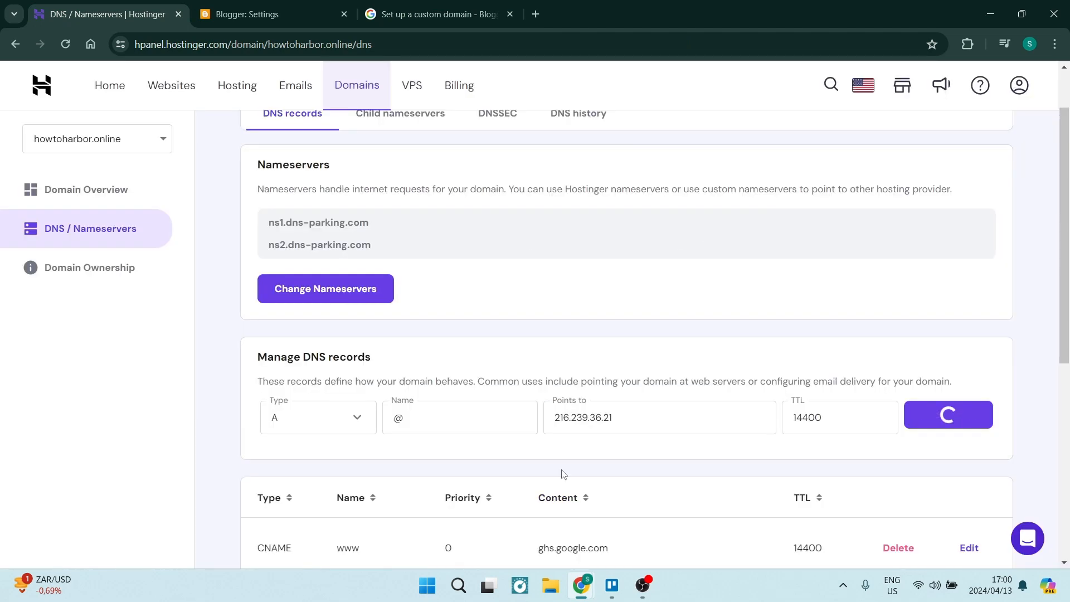
- Copy 216.239.38.21 from the help page and add it in Hostinger as an additional A record named @ with TTL 14400
left_click(446, 17)
double_click(210, 425)
key("ctrl+c")
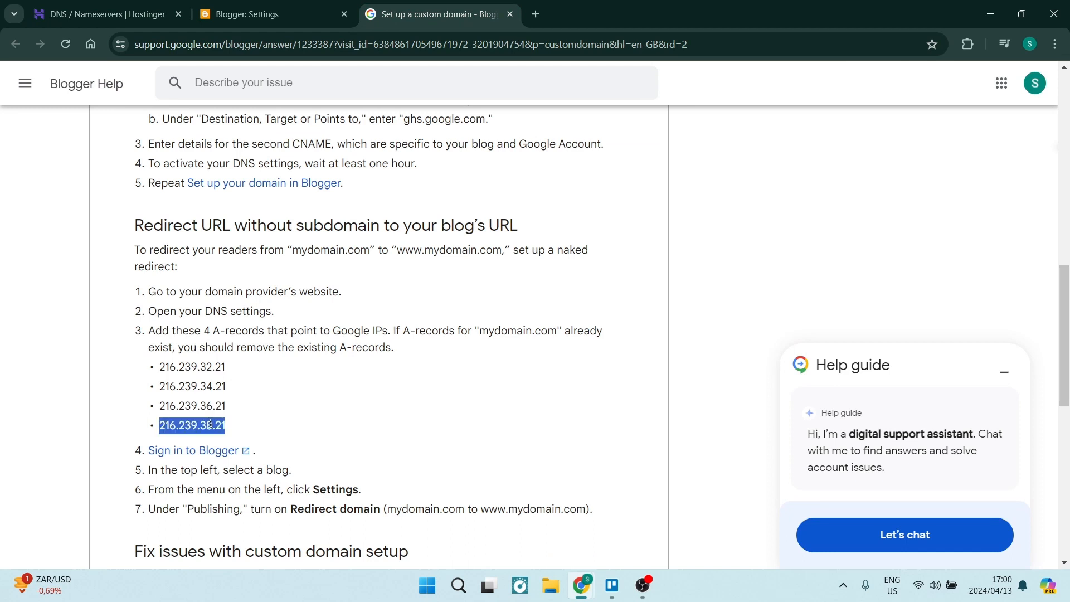
left_click(101, 11)
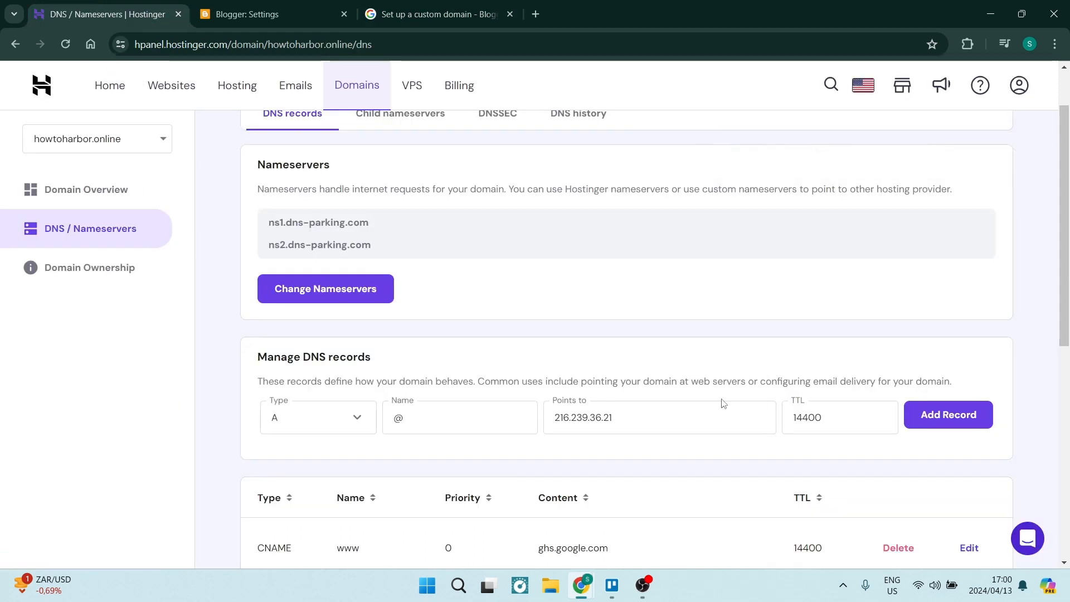
triple_click(714, 420)
key("ctrl+v")
left_click(954, 417)
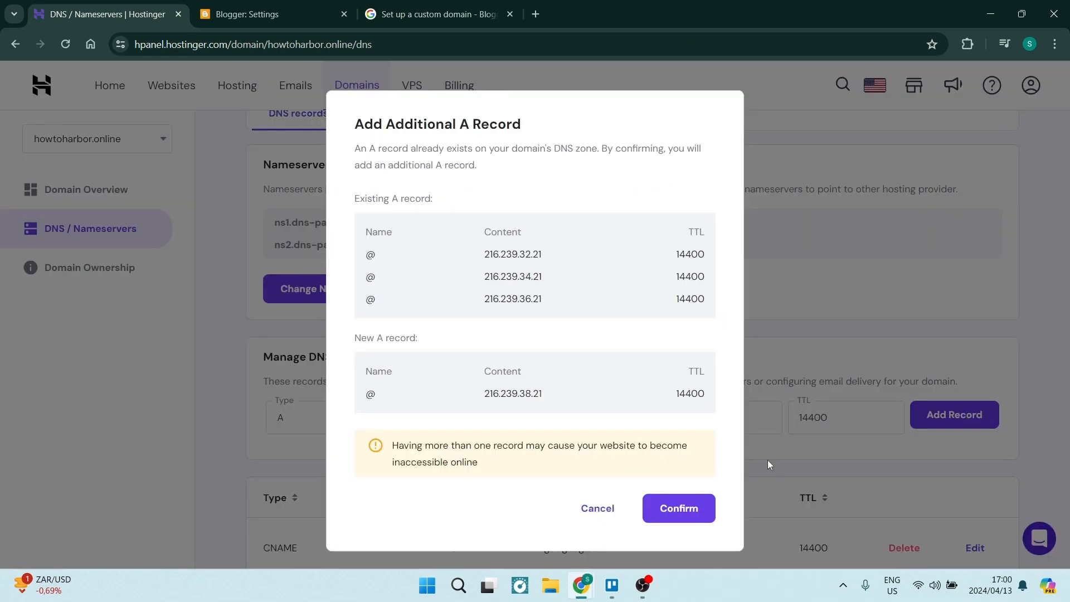
left_click(696, 509)
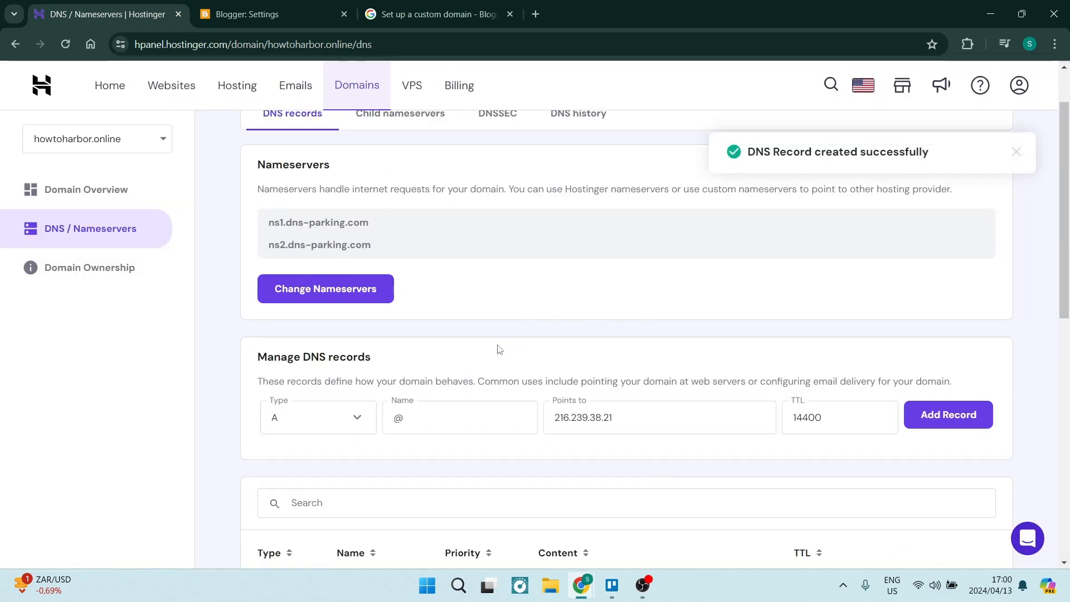
scroll(390, 295, "down", 1)
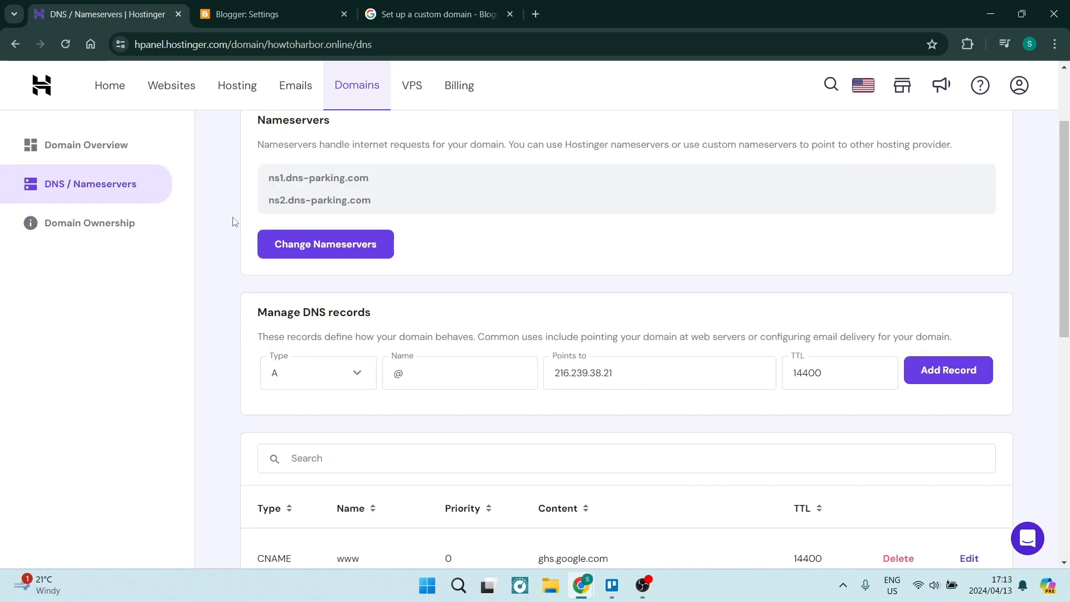
left_click(216, 4)
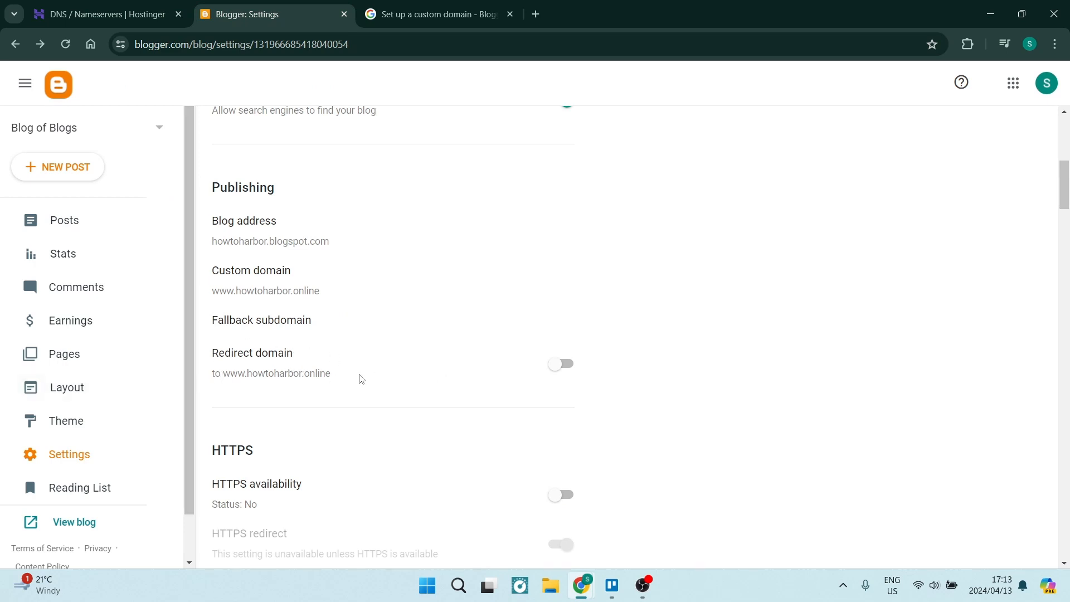
left_click(557, 368)
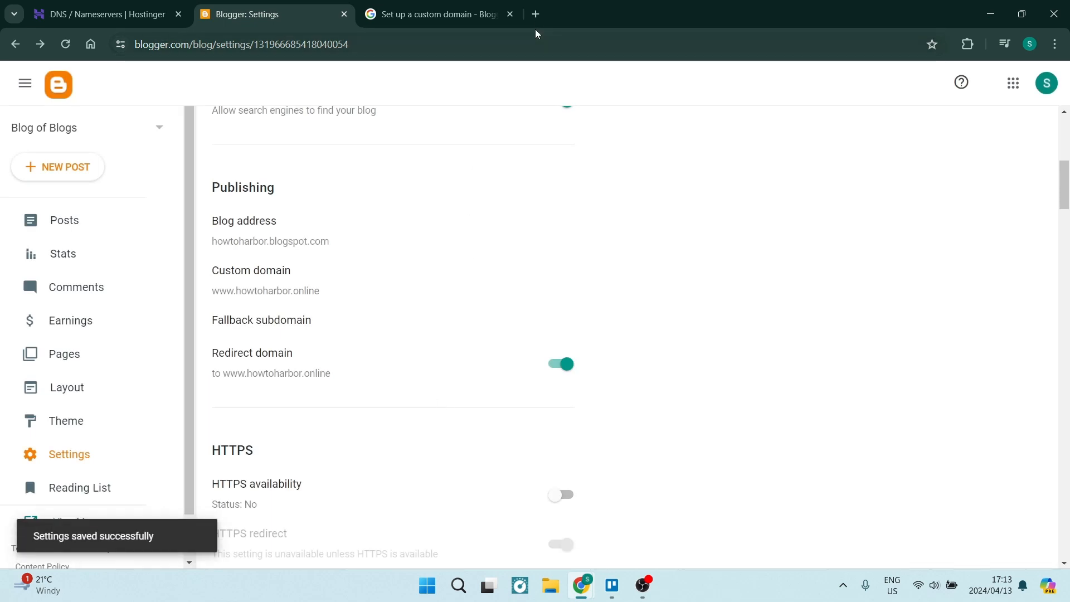
- Load howtoharbor.online in a new browser tab to test the connected domain
left_click(536, 14)
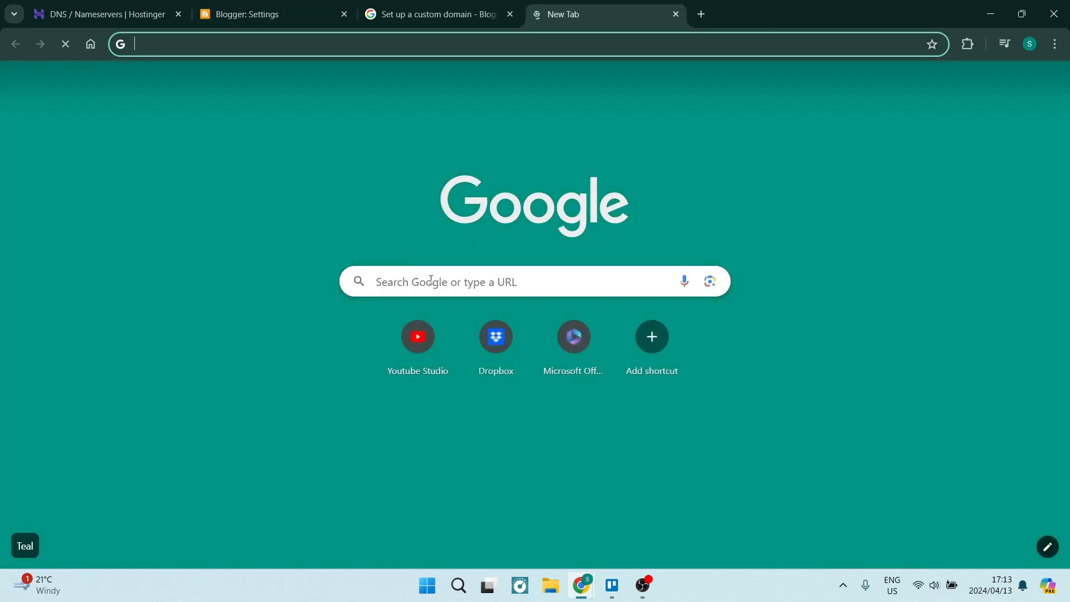
left_click(301, 47)
type("how")
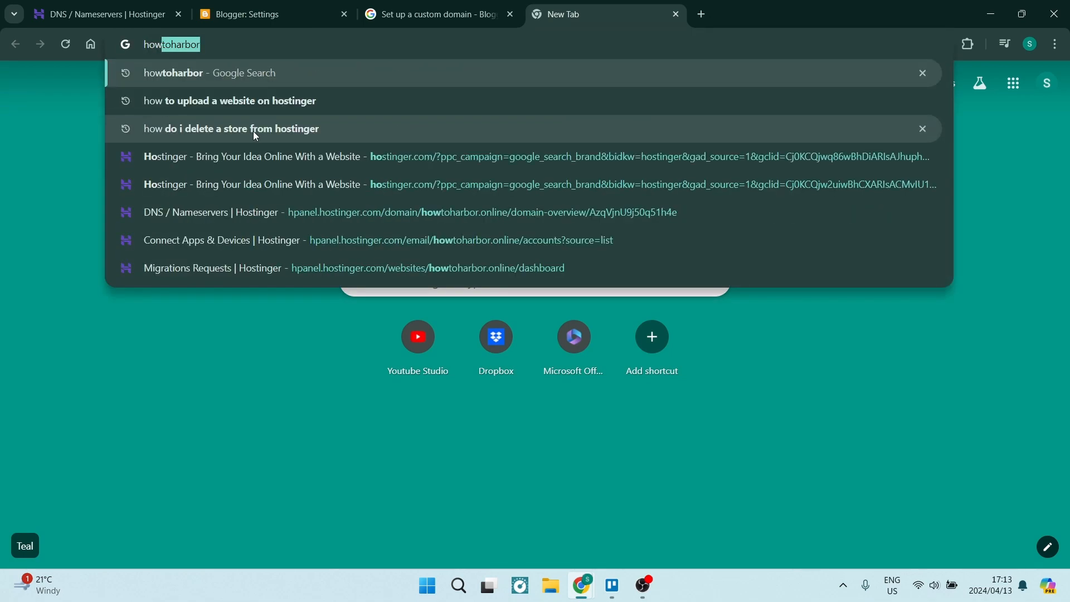
type("toharbor")
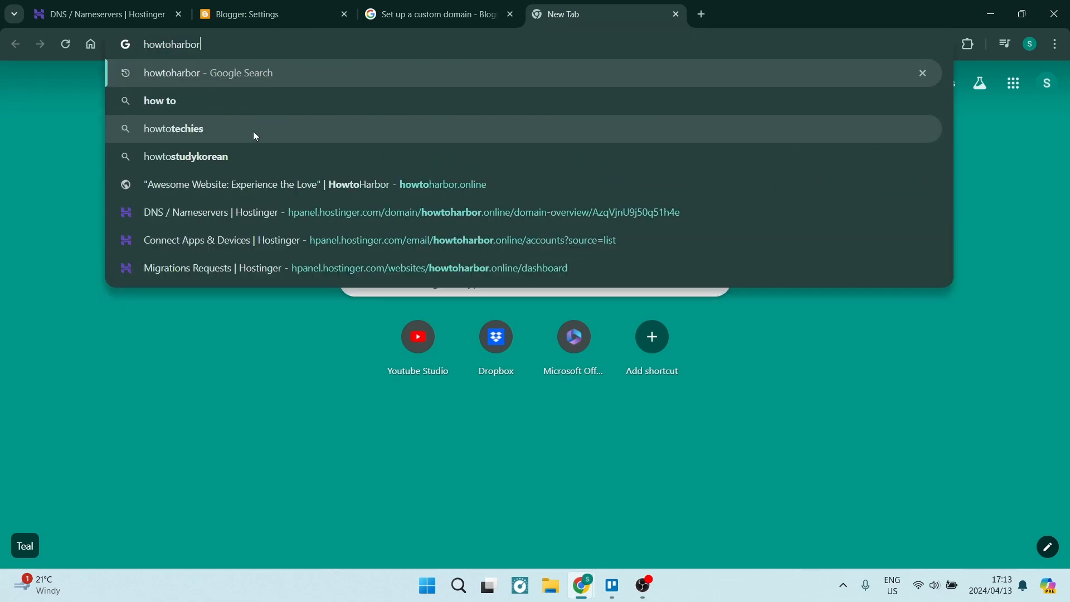
type(".online")
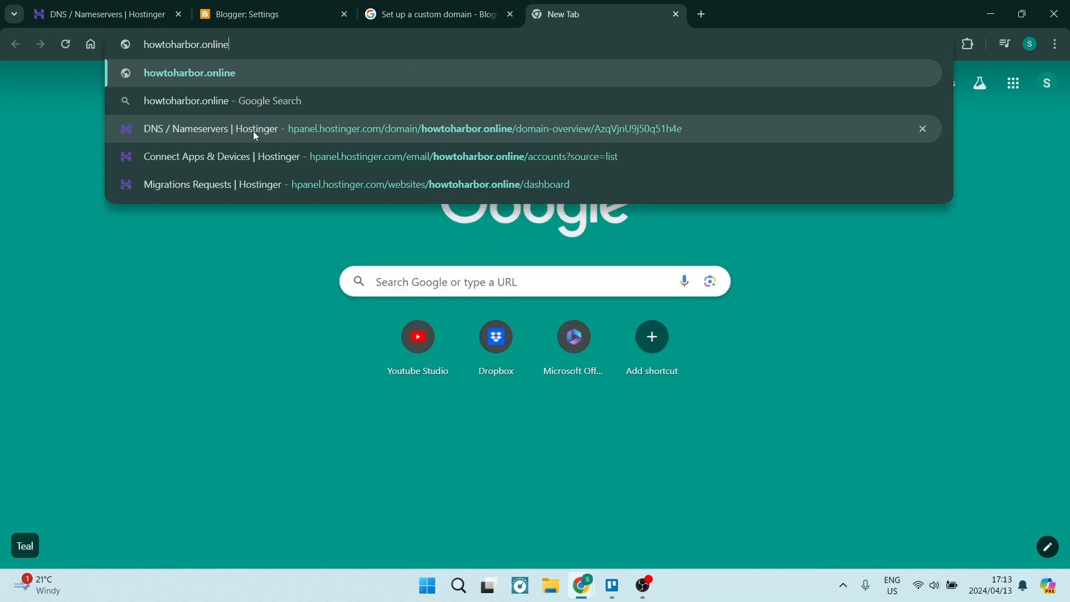
key("Return")
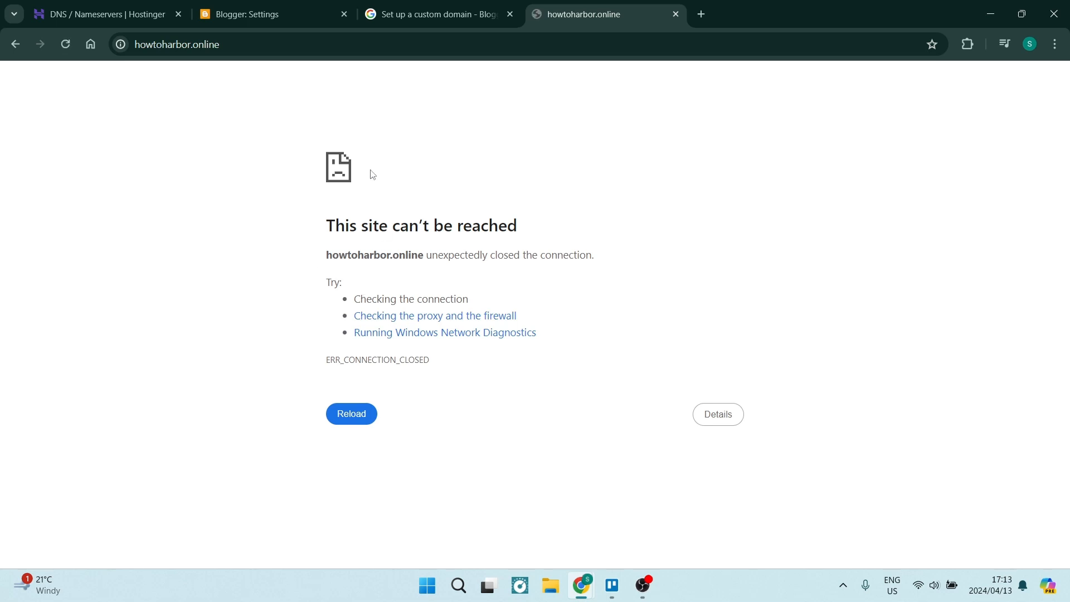
- Search Google for "dns checker" in a new browser tab and open the dnschecker.org propagation tool
left_click(701, 14)
left_click(502, 281)
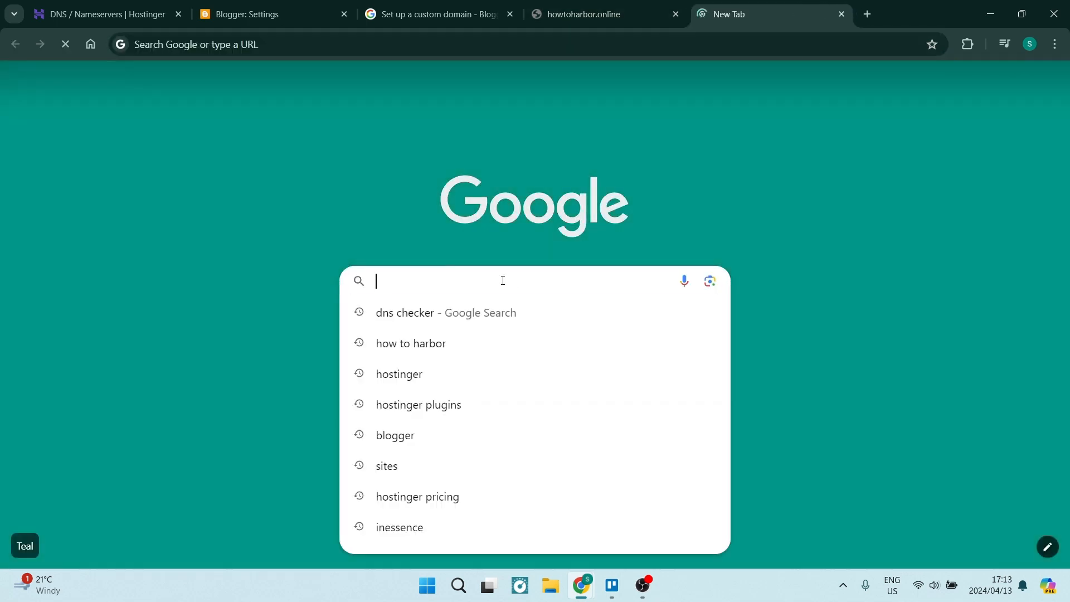
type("dns checker")
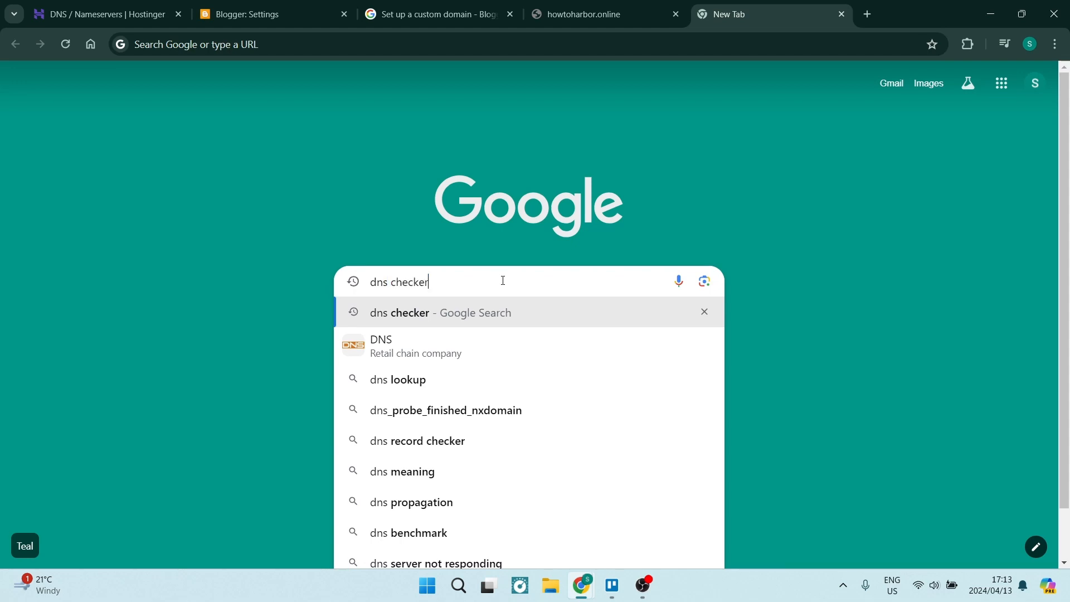
key("Return")
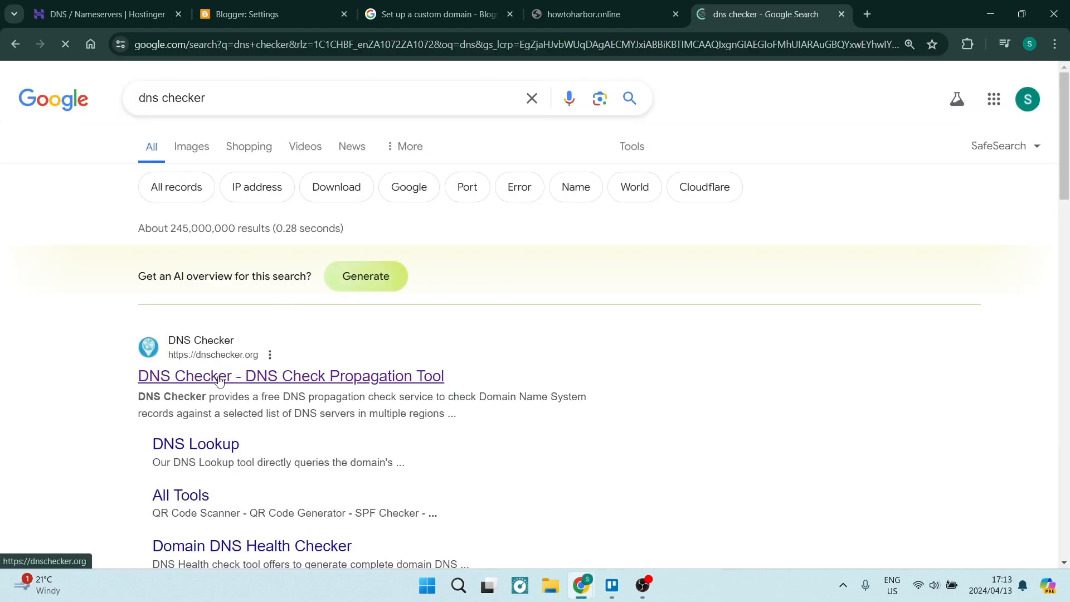
left_click(219, 377)
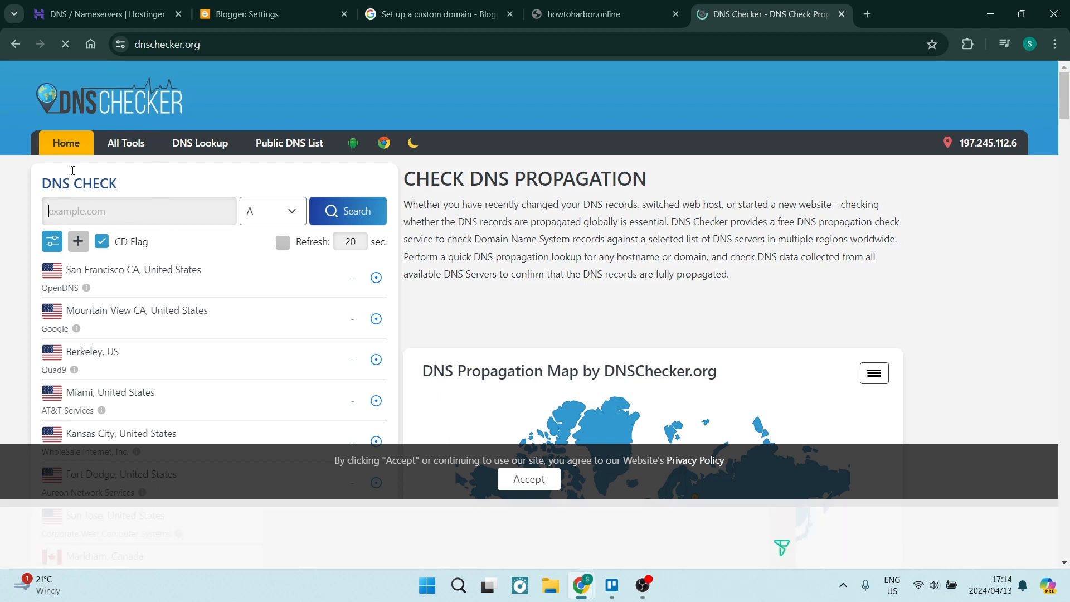
- Check A record propagation for howtoharbor.online, review the results across the worldwide servers, and return to the Hostinger DNS page
left_click(97, 209)
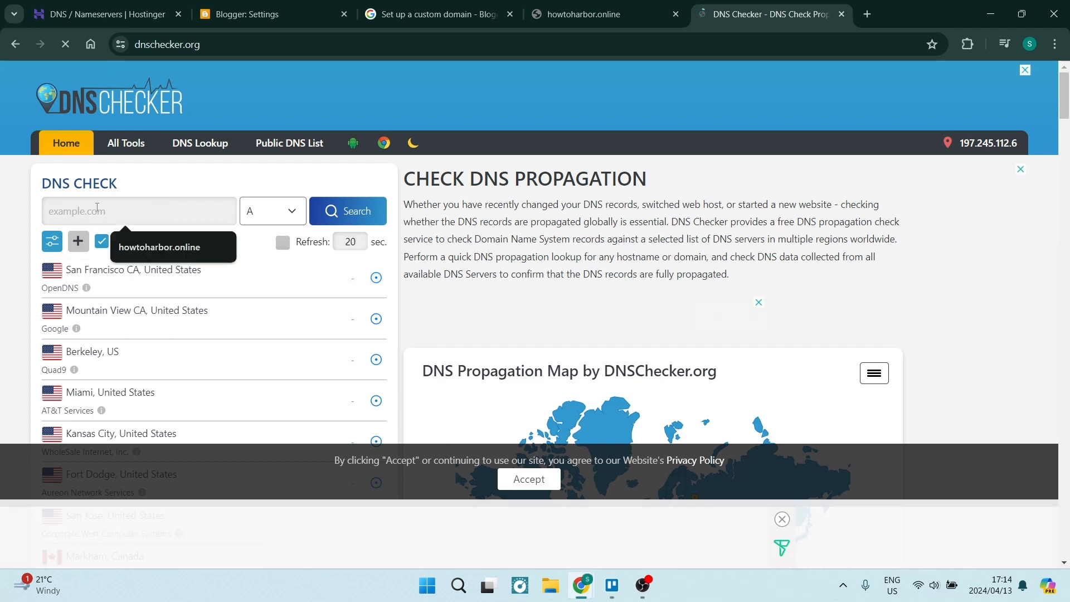
left_click(139, 247)
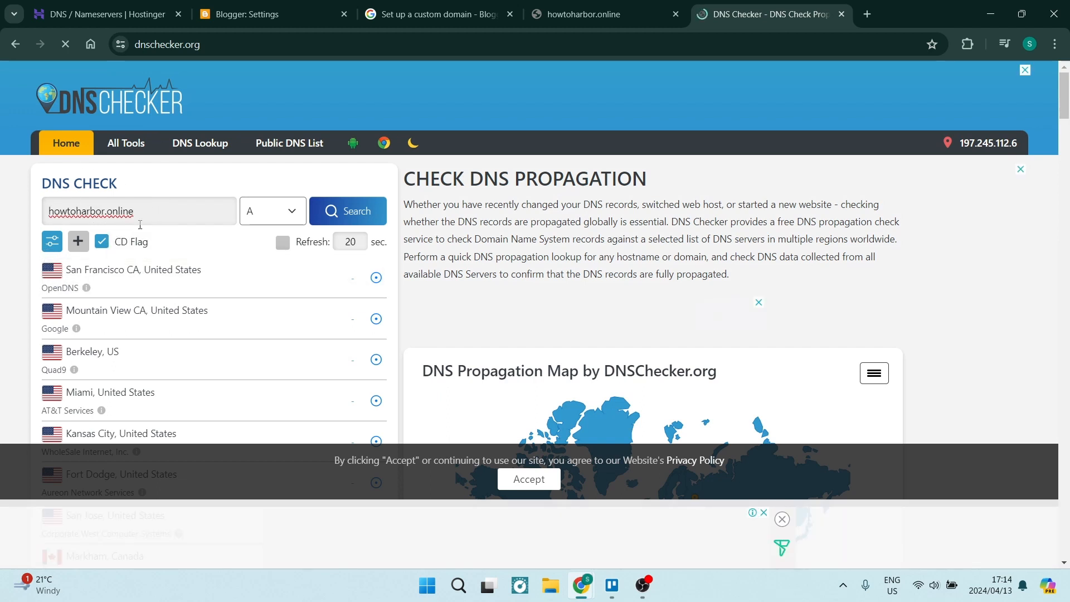
left_click(354, 217)
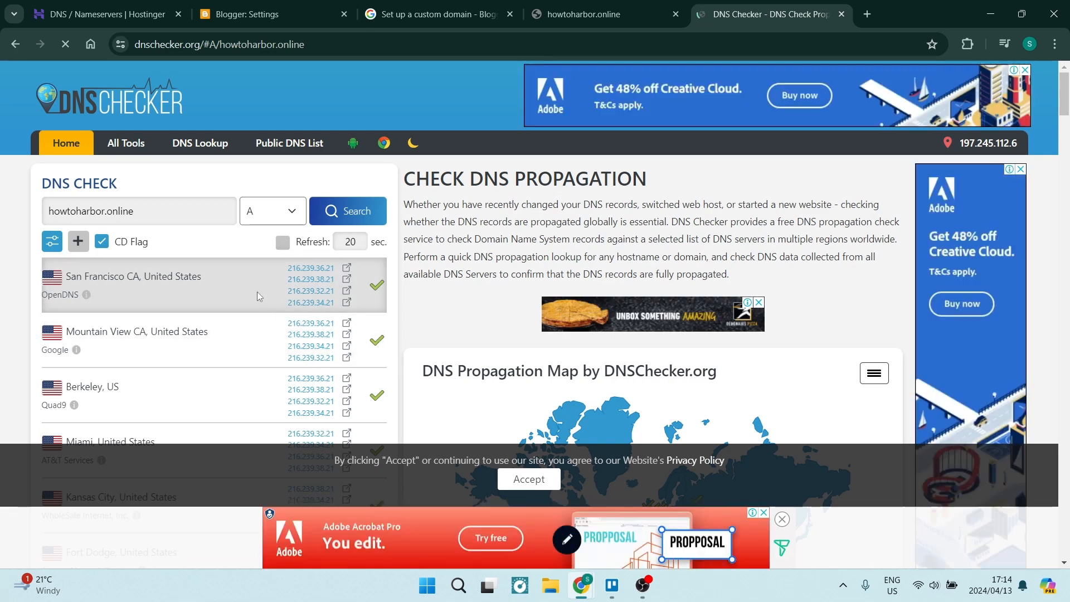
scroll(254, 292, "down", 3)
scroll(254, 296, "down", 10)
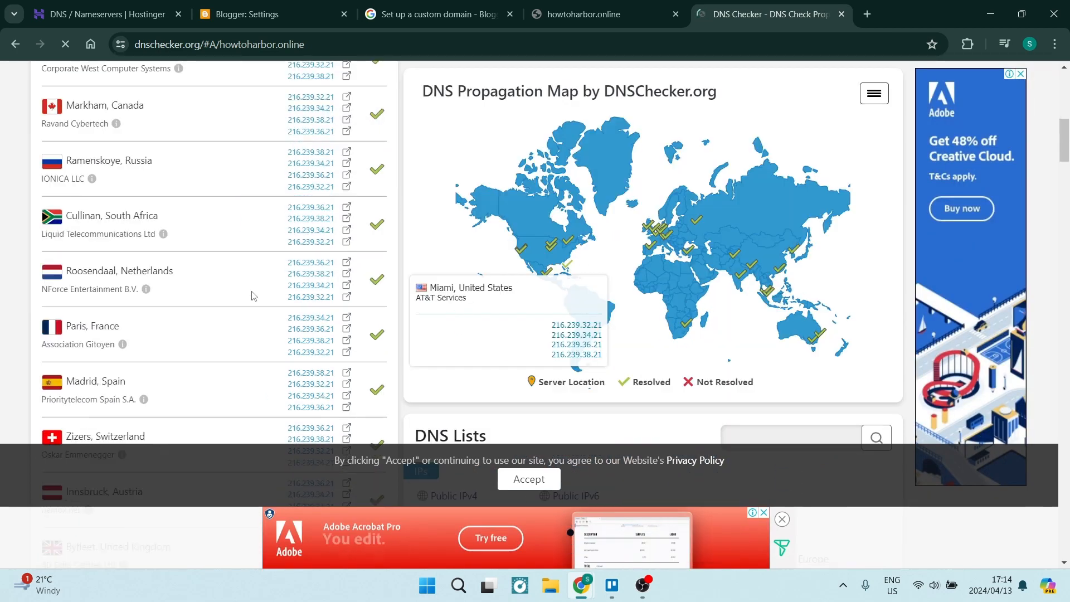
scroll(253, 296, "down", 7)
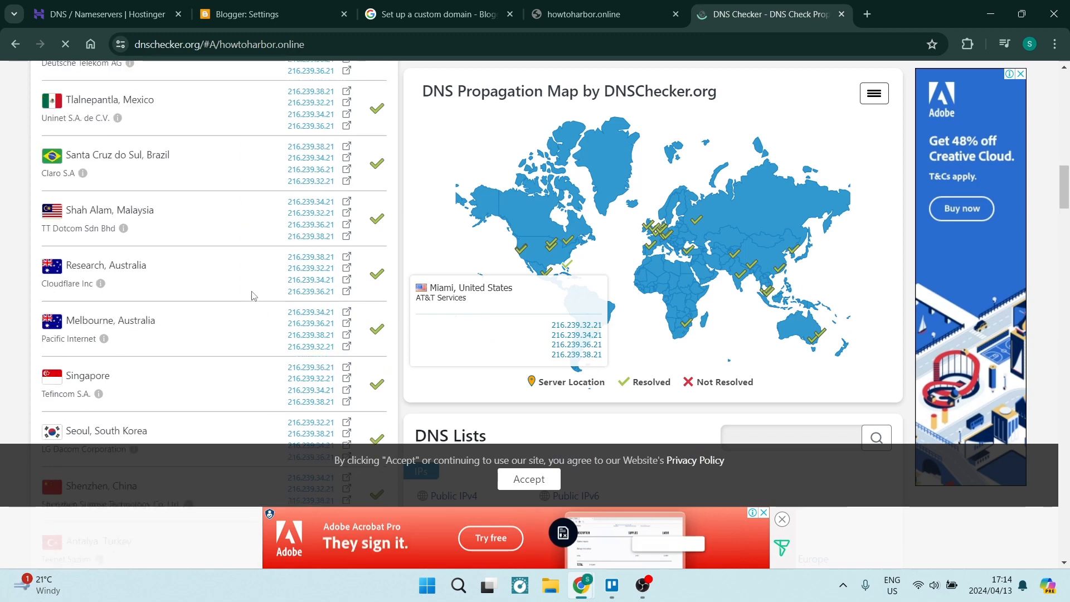
scroll(253, 295, "down", 7)
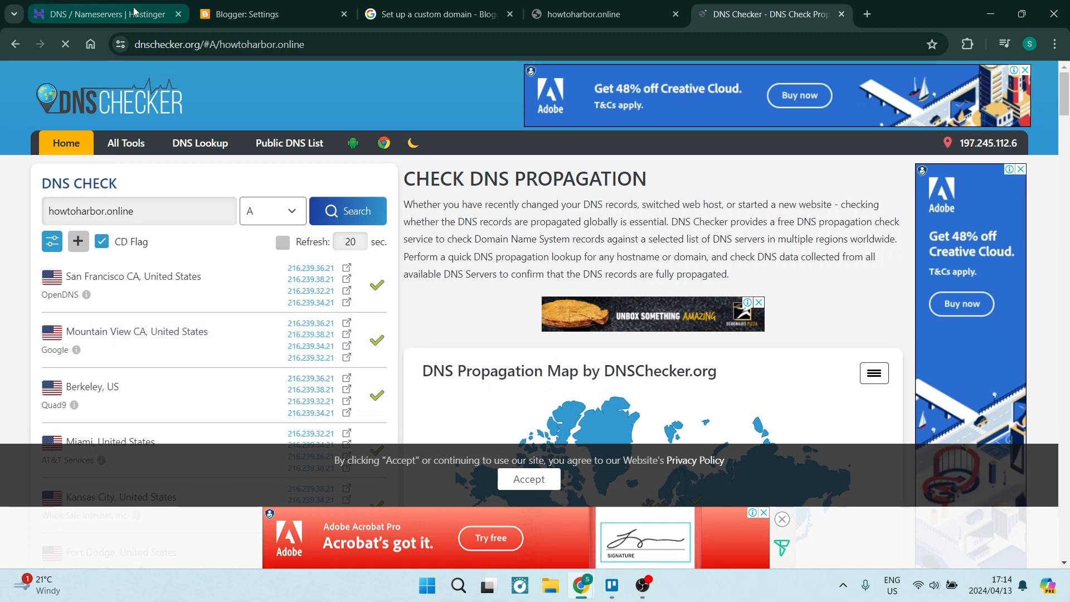
key("ctrl+shift+Tab")
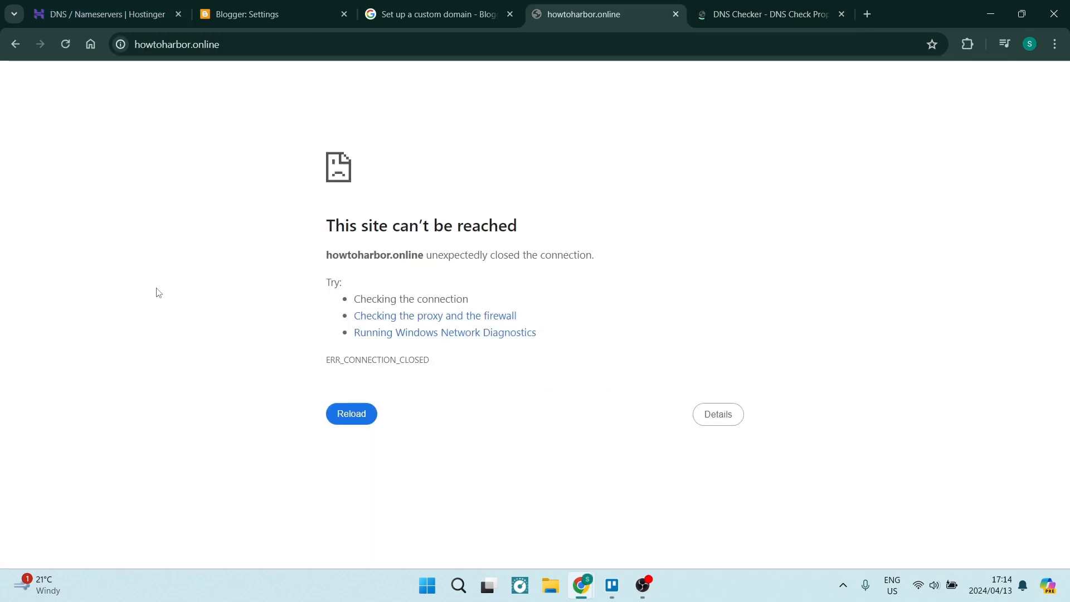
left_click(153, 16)
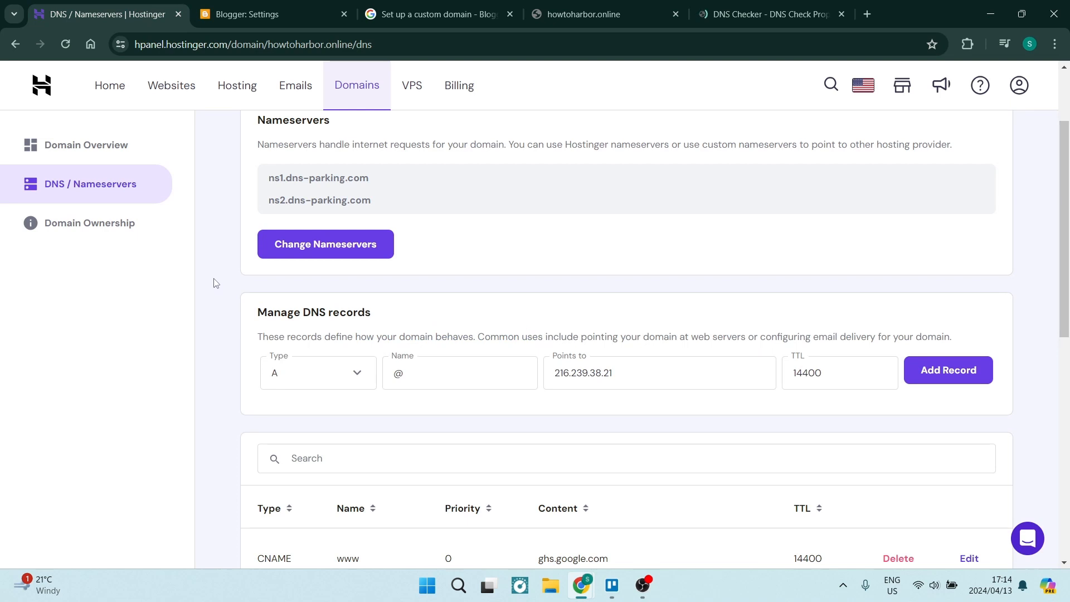